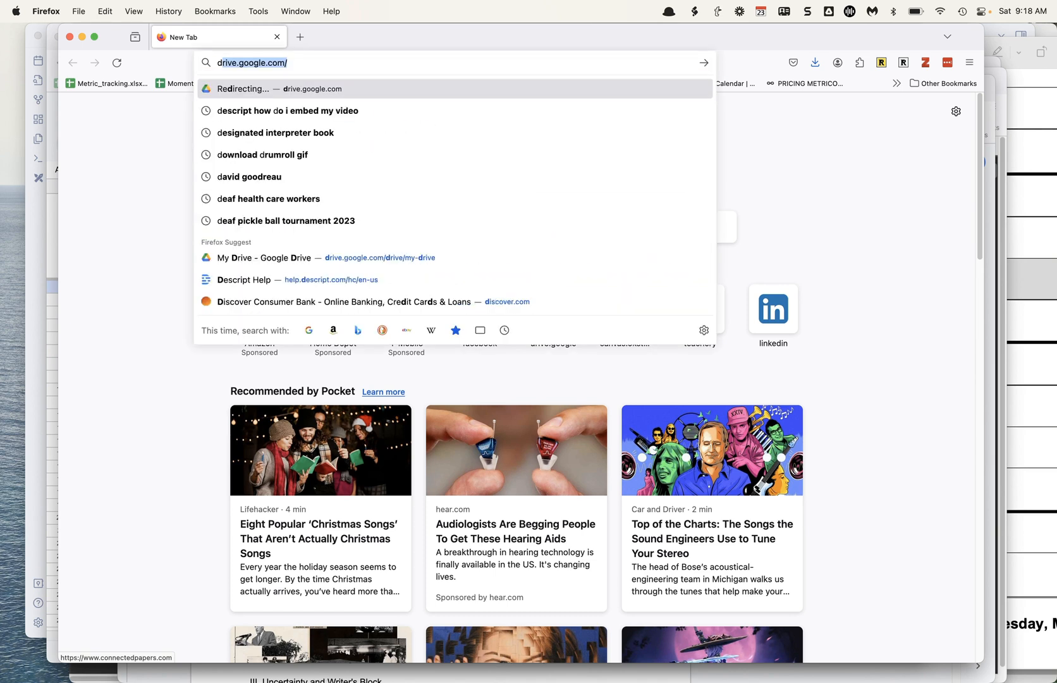
Create a blank Google document through doc.new and name it Headings_Doc.
type("doc.new")
key("Return")
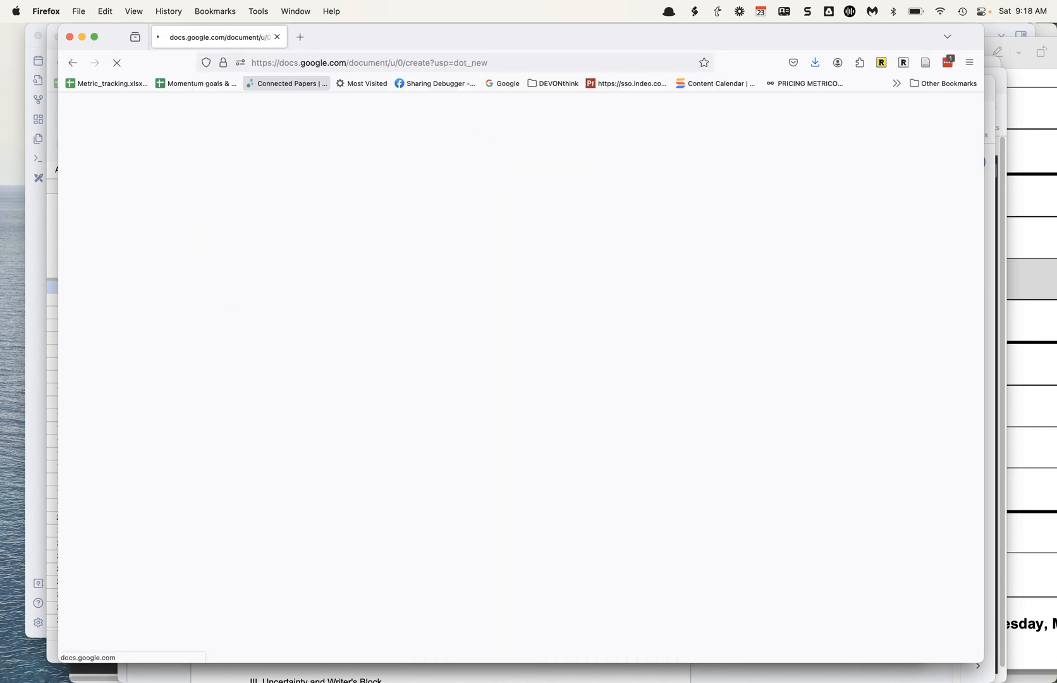
left_click(147, 102)
type("Headings_Doc")
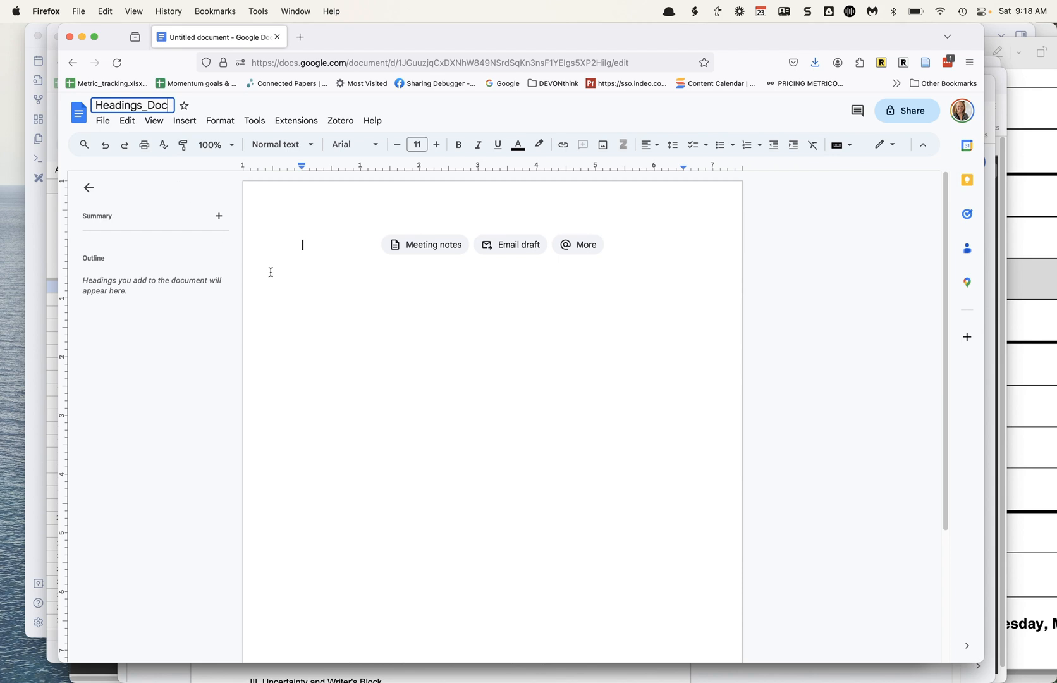
left_click(312, 249)
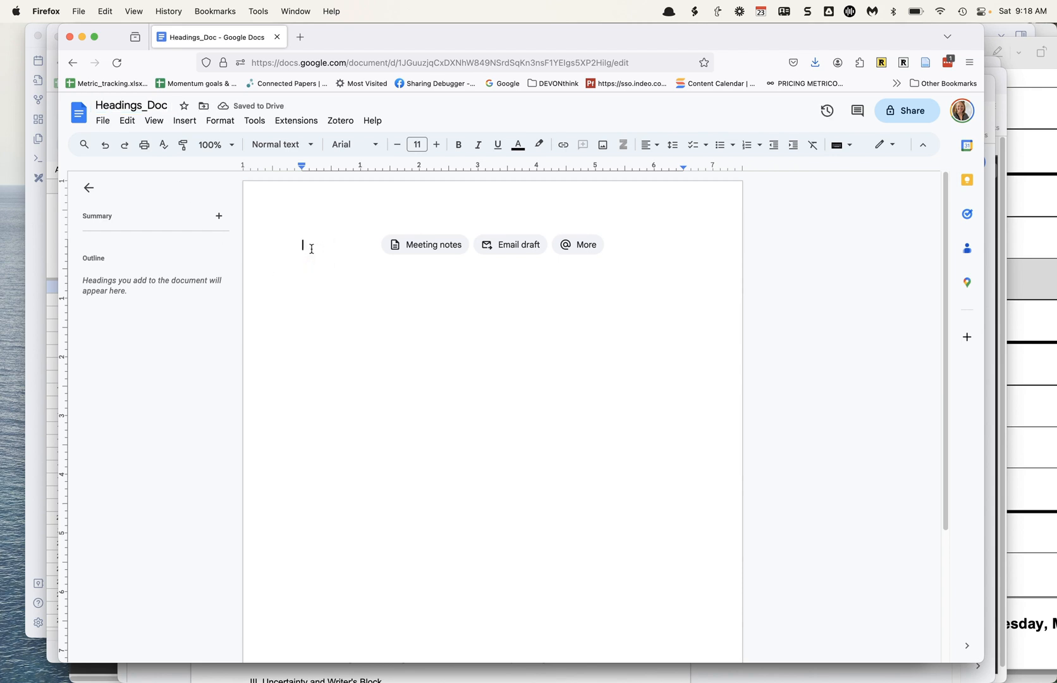
Write the lines "Title", "Main Topic 1", "Main Topic 2" and "Subheading for Topic 2" in the document body.
type("Heading")
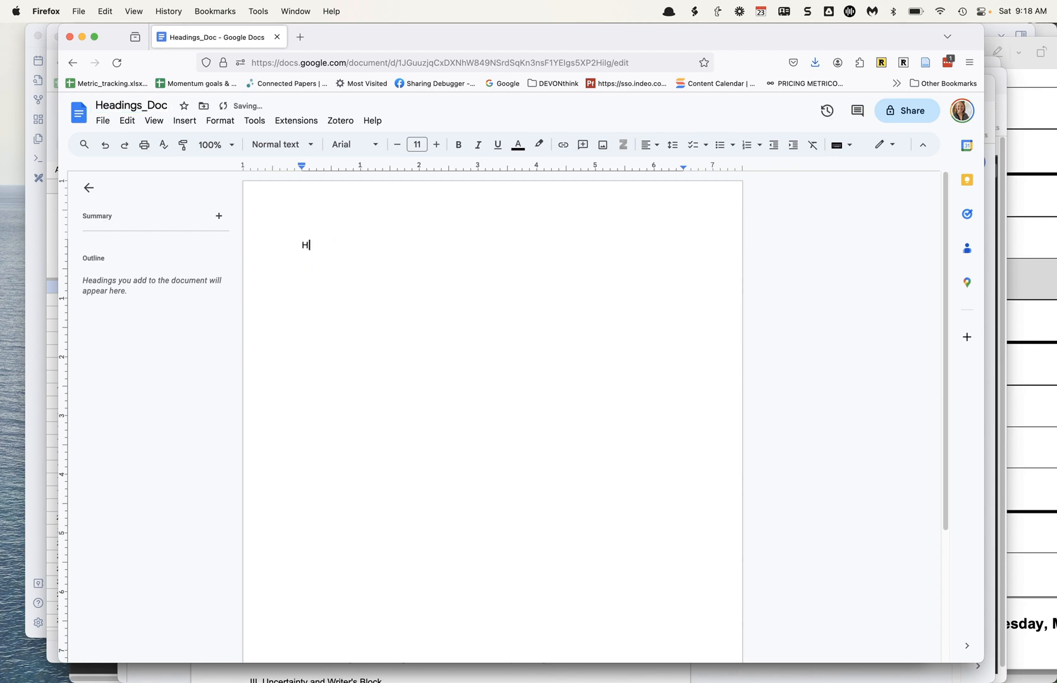
key("BackSpace")
type("Title")
key("Return")
type("Heading 1")
key("super+BackSpace")
type("Main Topic 1")
key("Return")
type("Main Topic 2")
key("Return")
type("Subheading for Topic 2")
Add a second "Subheading for Topic 2", indented sample text under the headings and "Main Topic 3", and hide the document outline.
key("Return")
type("Sub")
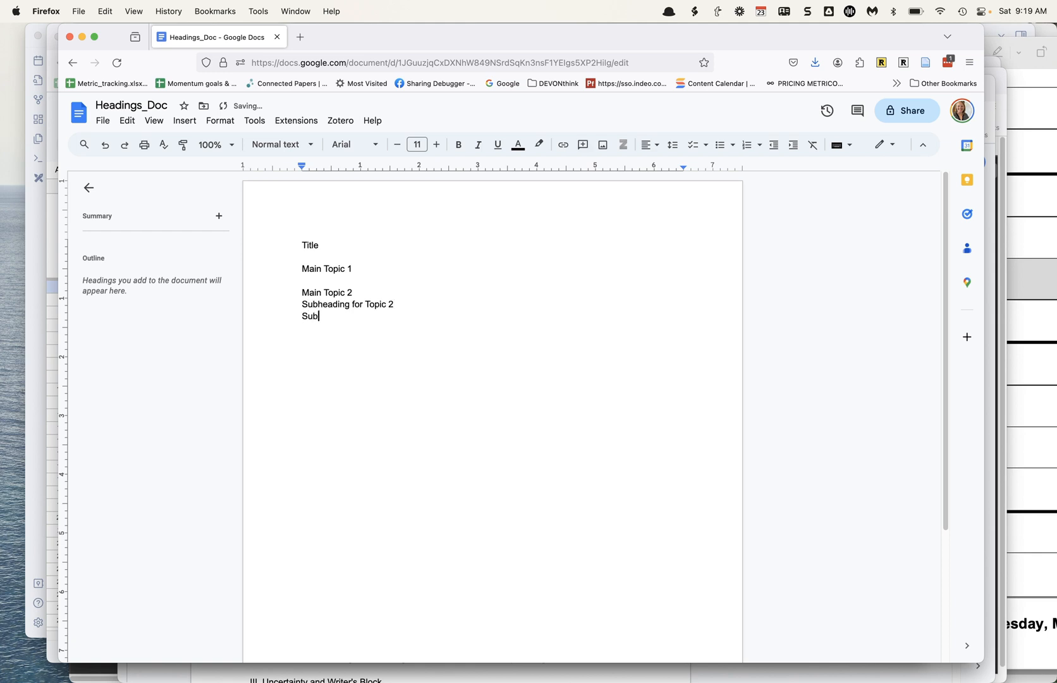
type("heading for Top")
type("More")
key("BackSpace")
key("BackSpace")
key("BackSpace")
key("BackSpace")
type("Main Topic 3")
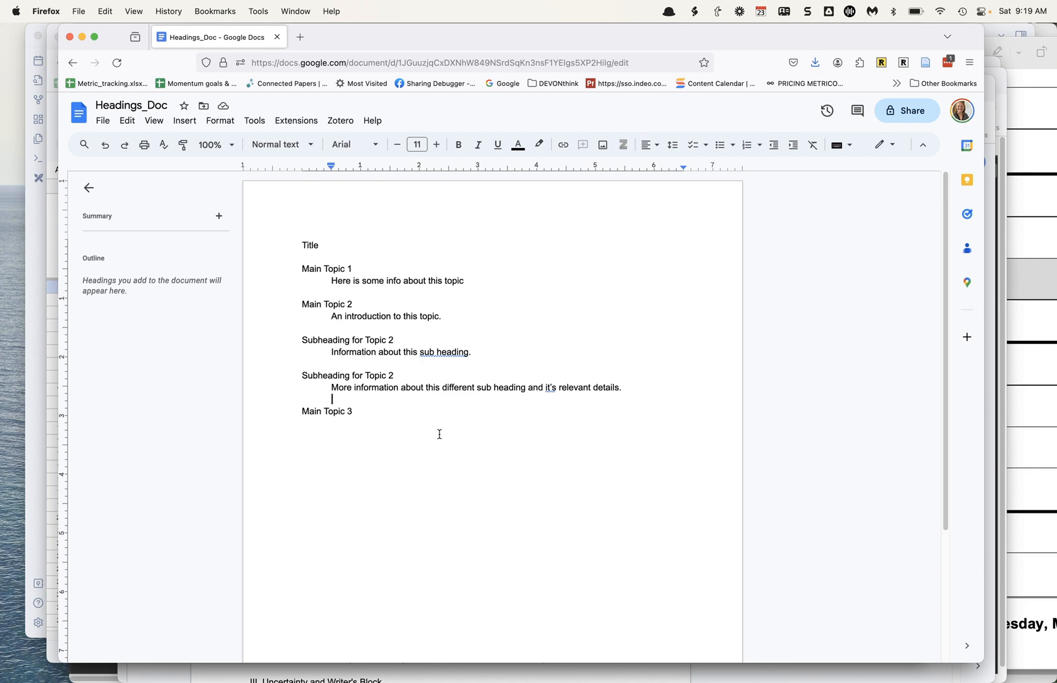
left_click(89, 188)
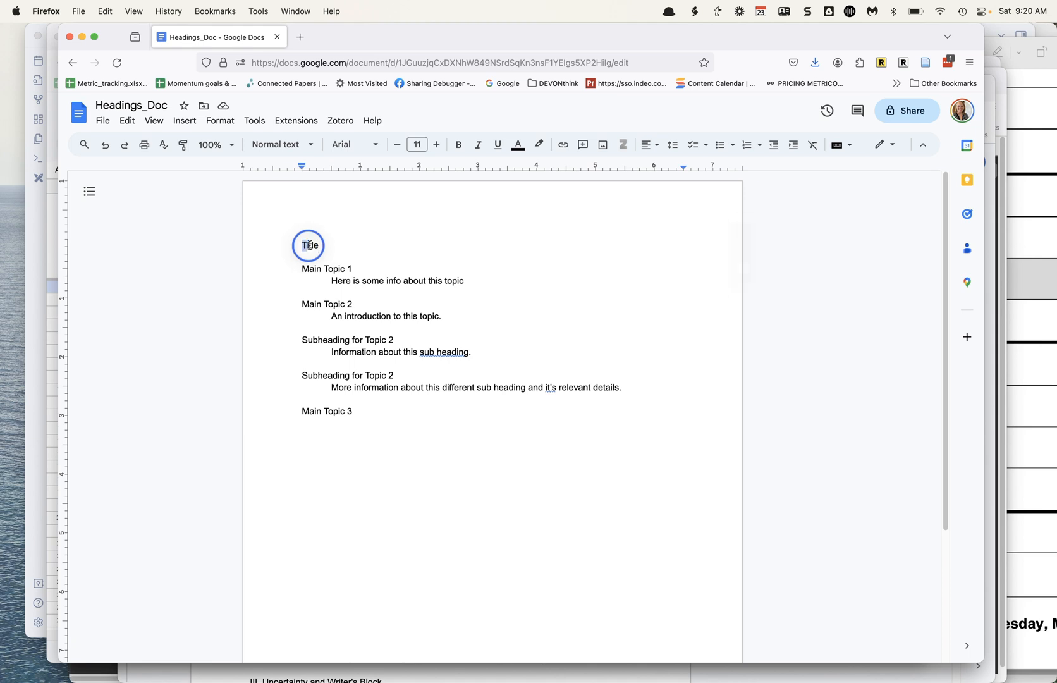
Apply the Title paragraph style to the "Title" line.
double_click(310, 245)
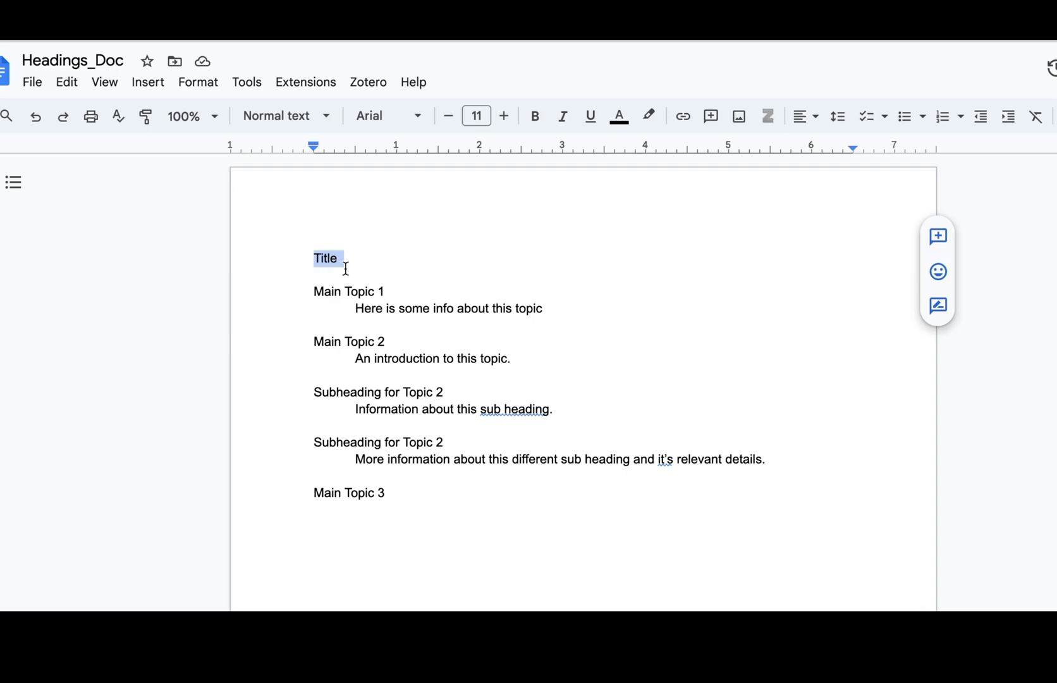
left_click(298, 121)
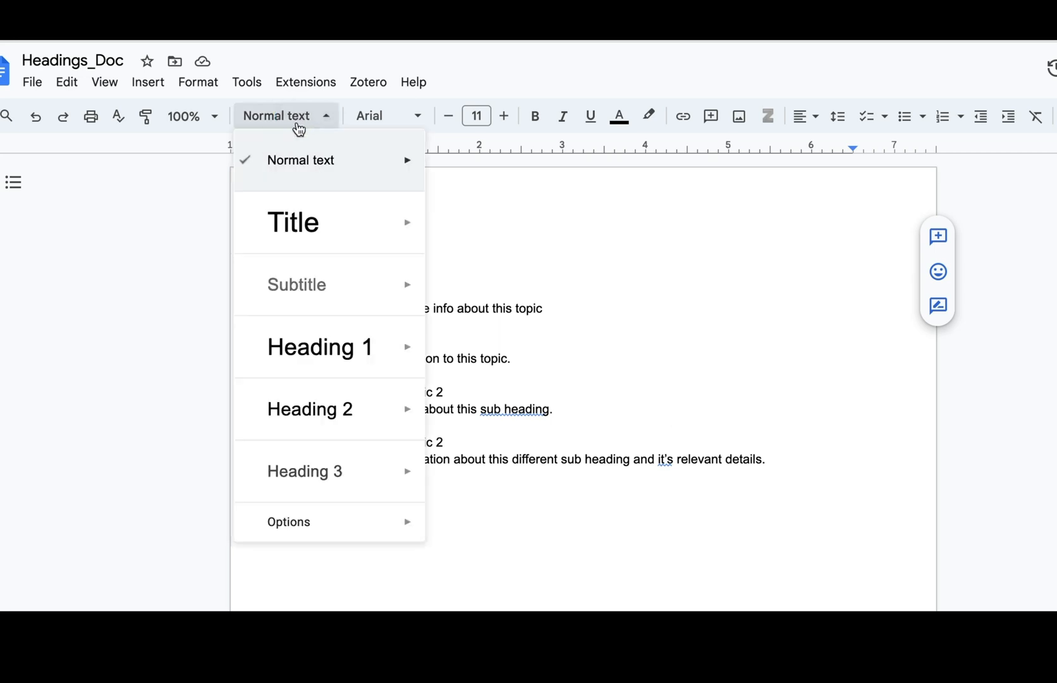
mouse_move(301, 241)
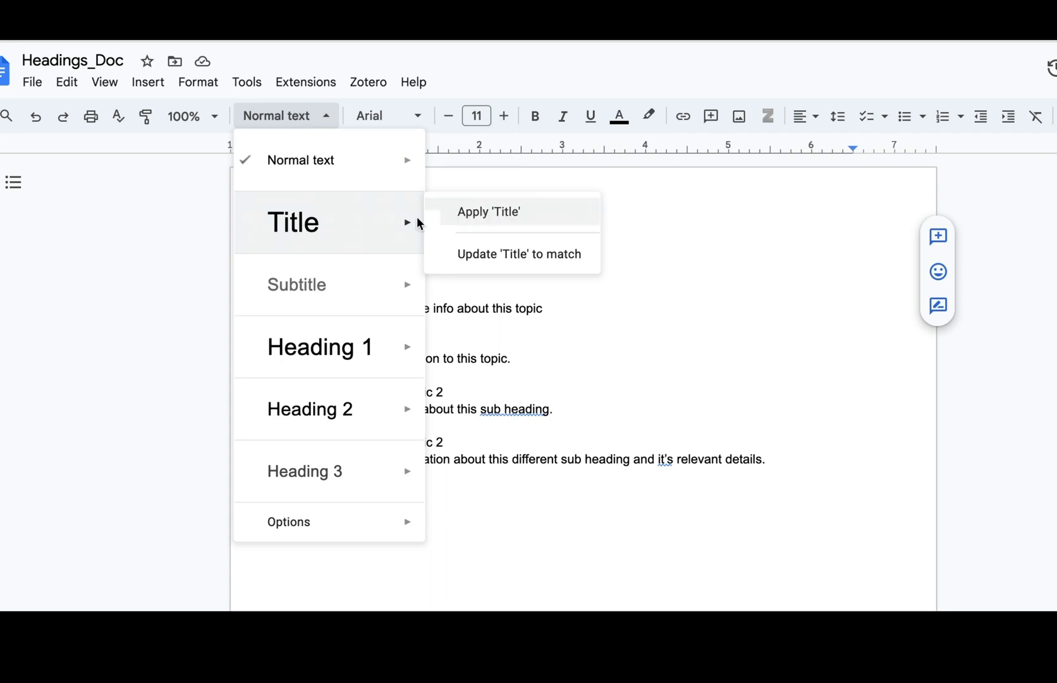
left_click(308, 226)
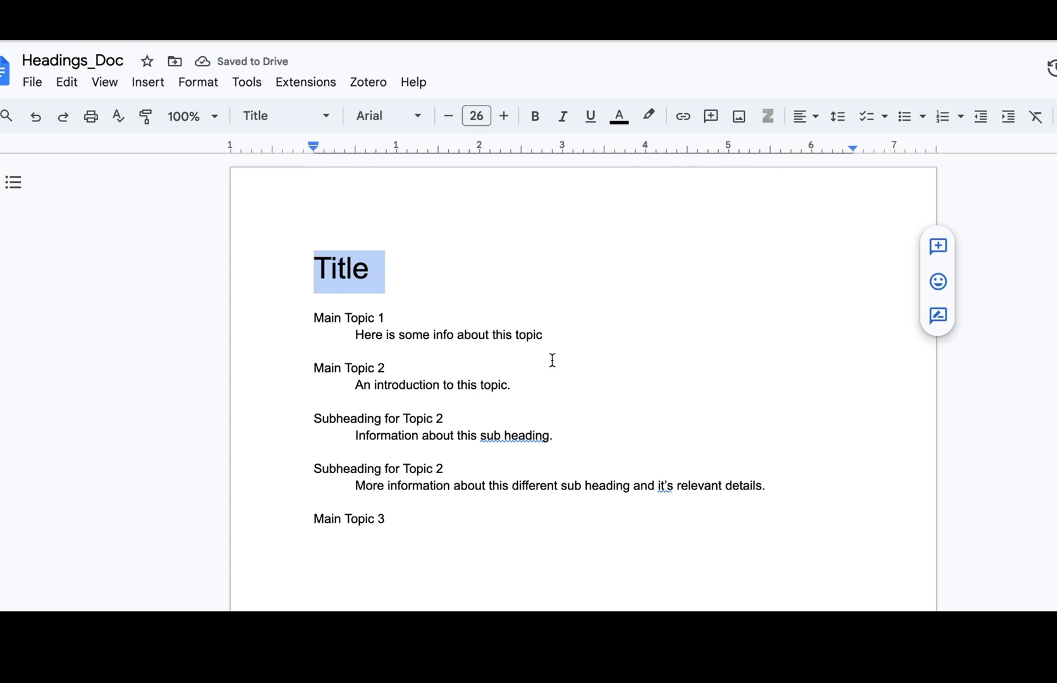
Apply the Heading 1 paragraph style to "Main Topic 1".
left_click_drag(314, 318, 391, 318)
left_click(285, 117)
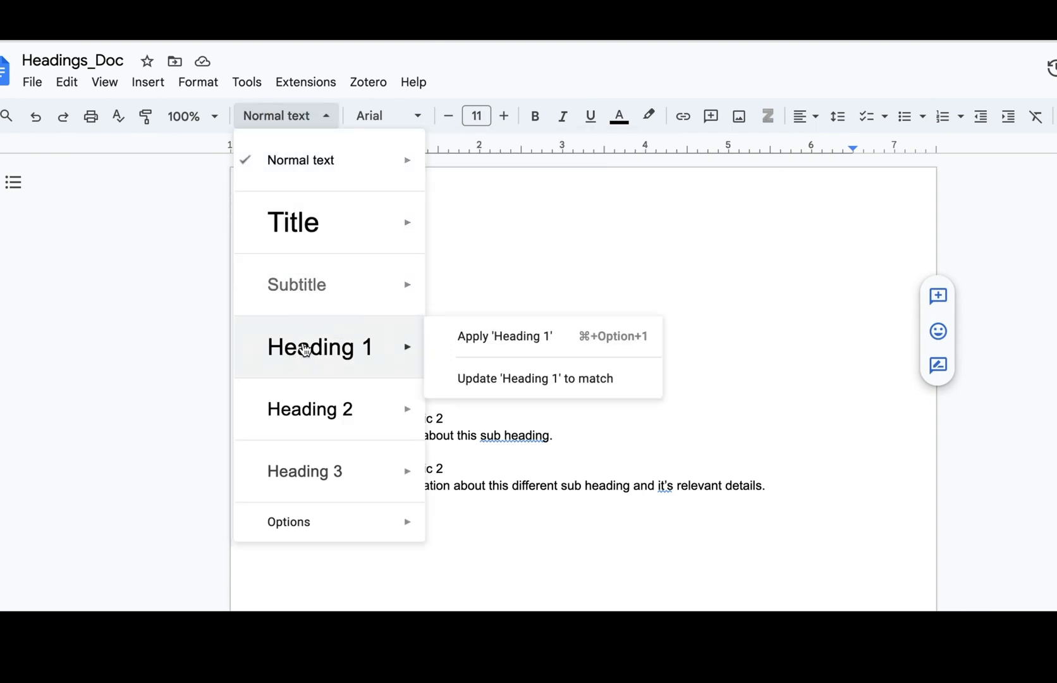
left_click(304, 348)
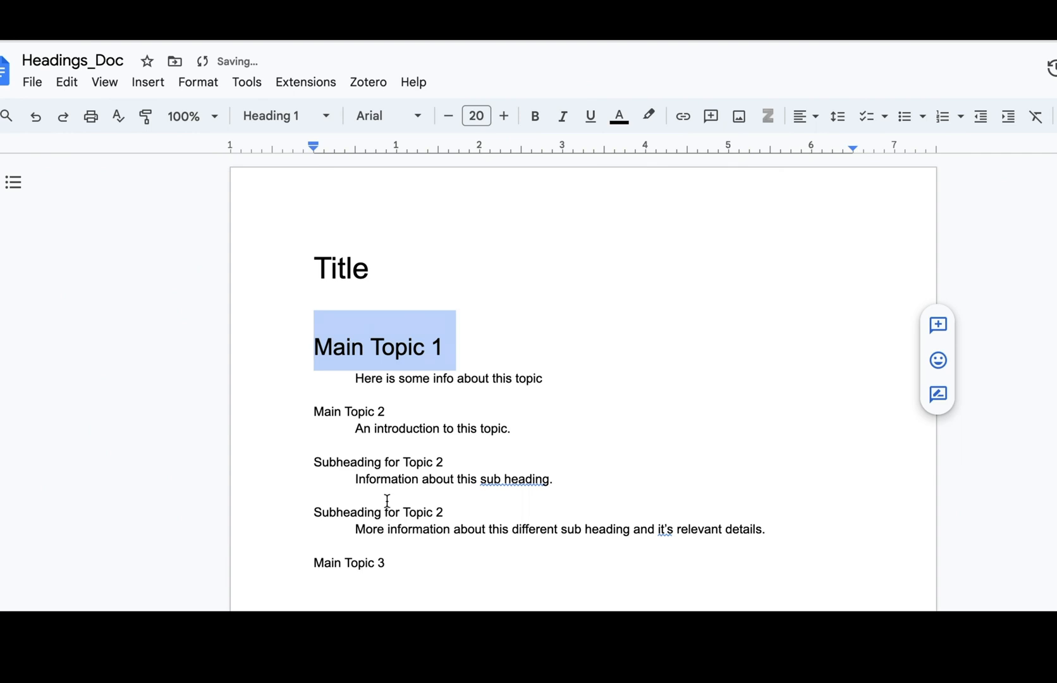
Format the "Title" line as 16 pt, bold and centered.
left_click(323, 271)
left_click_drag(330, 267, 378, 265)
left_click_drag(315, 348, 461, 351)
left_click_drag(310, 260, 395, 261)
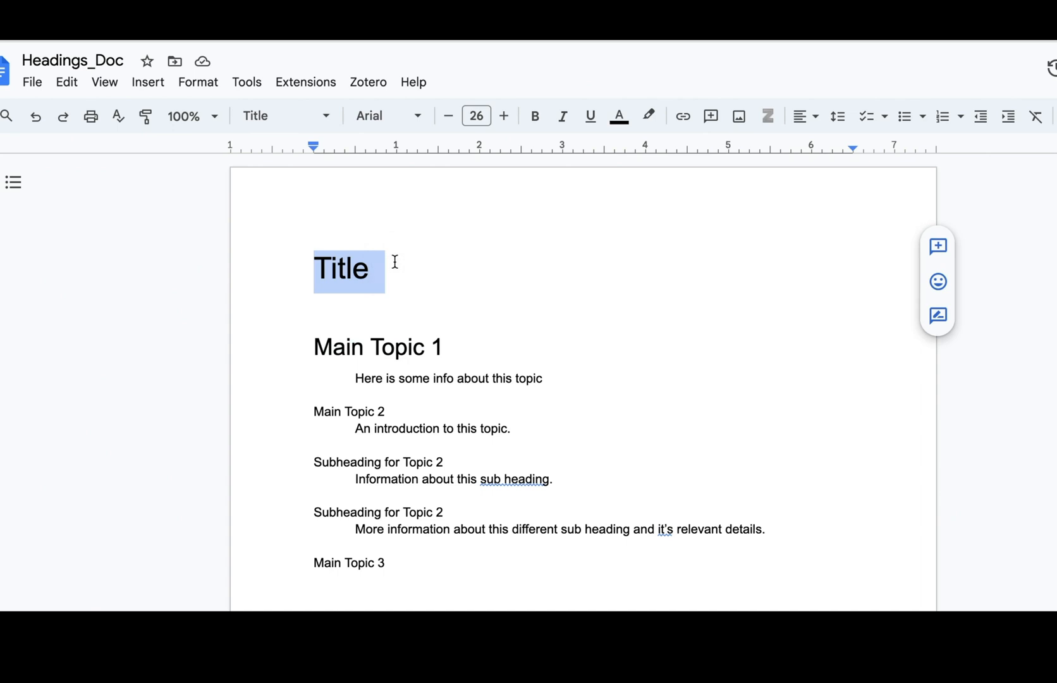
left_click(477, 114)
type("16")
key("Return")
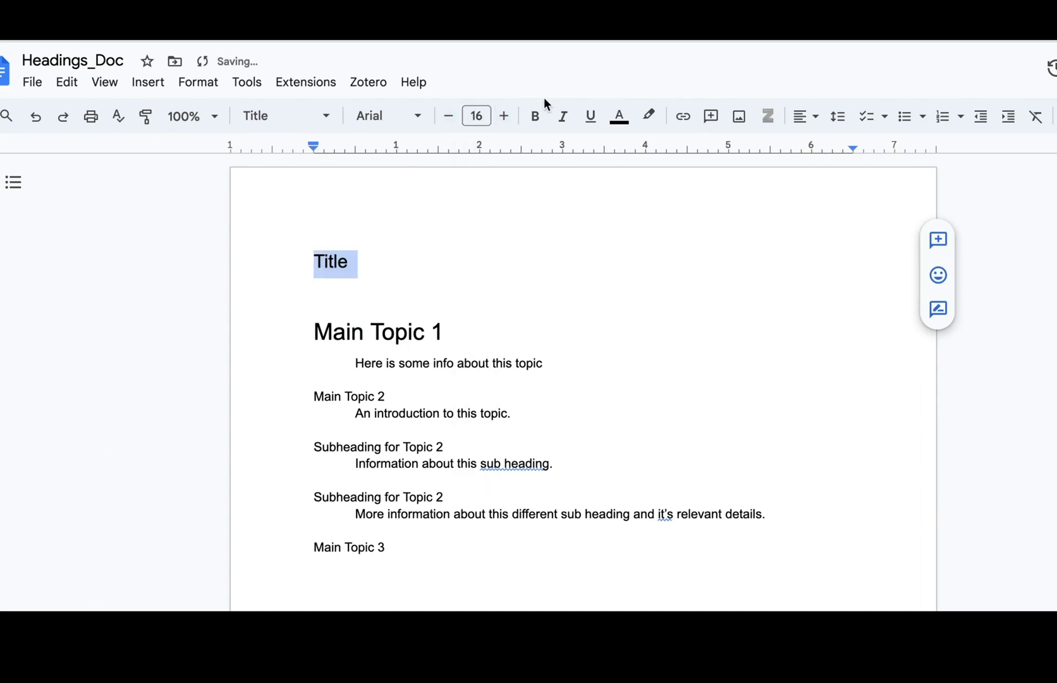
left_click(537, 117)
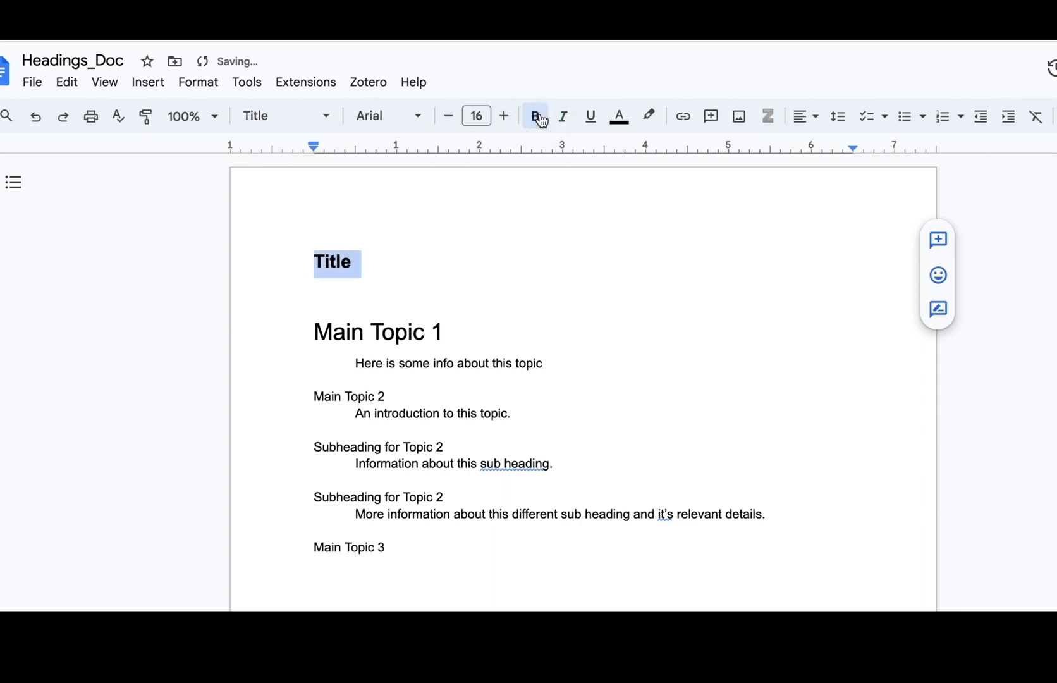
left_click(805, 115)
left_click(832, 150)
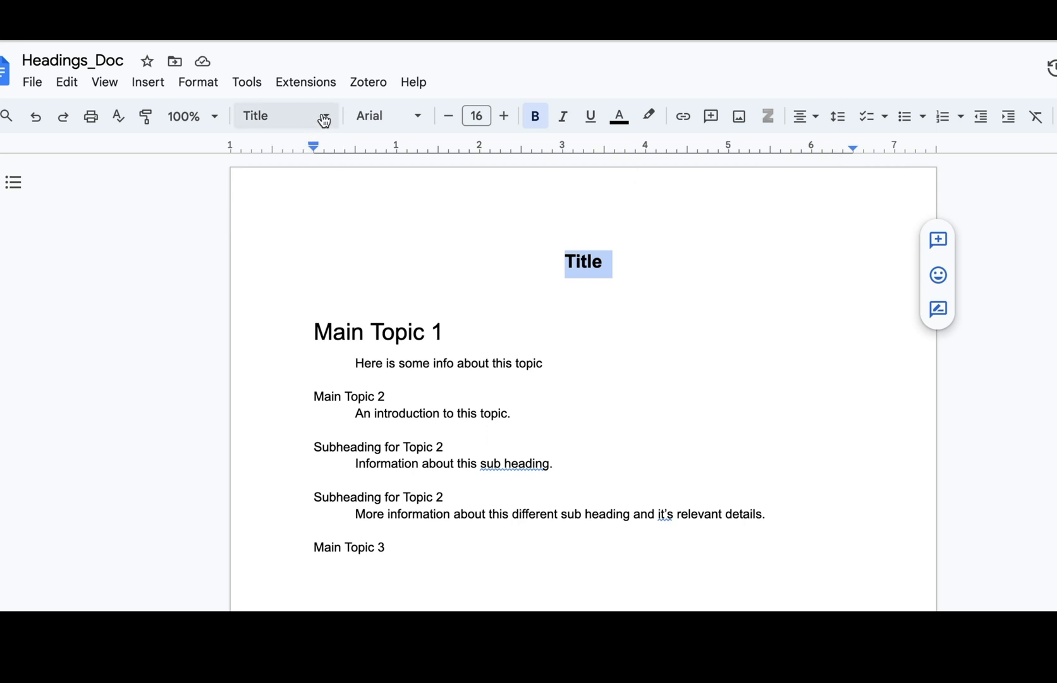
Update the Title style to match the formatting of the "Title" line.
left_click(303, 119)
mouse_move(297, 232)
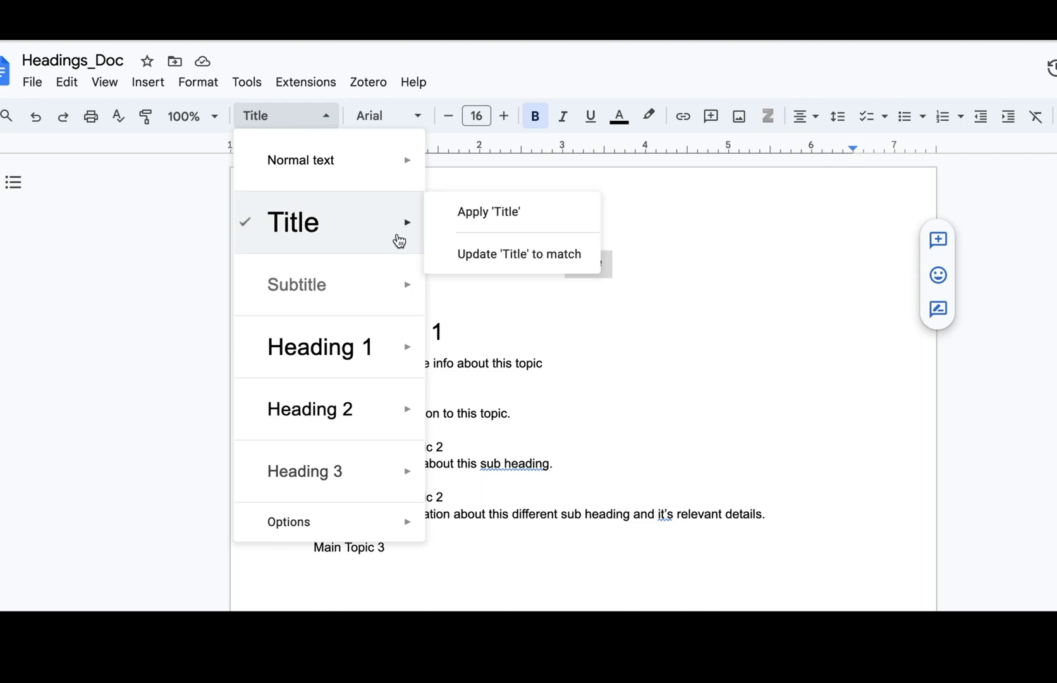
mouse_move(390, 227)
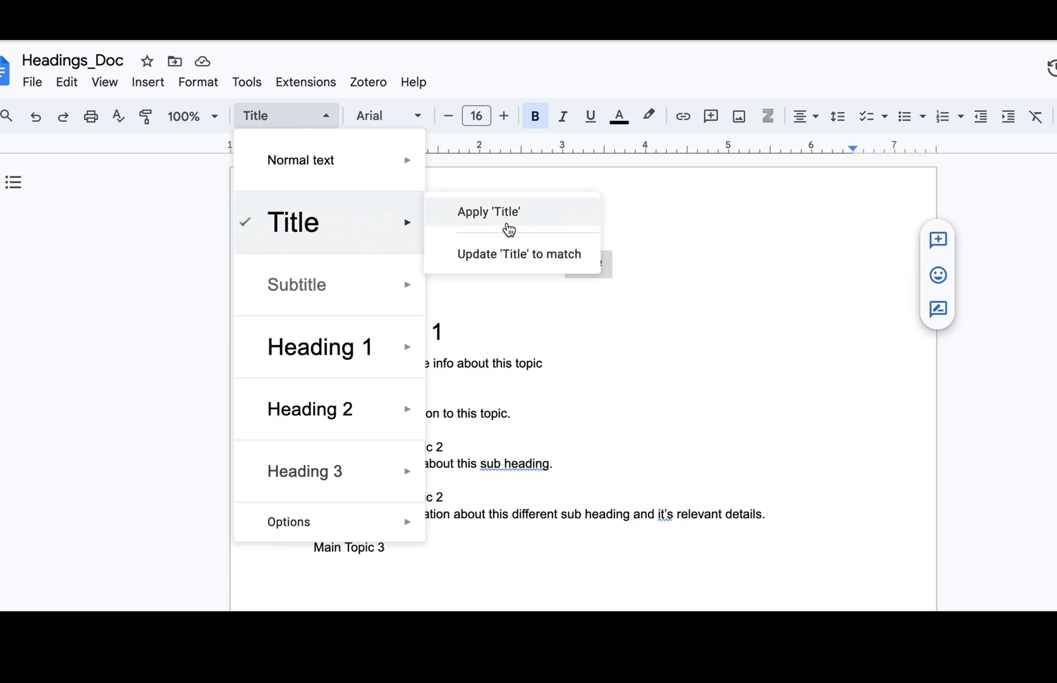
left_click(486, 258)
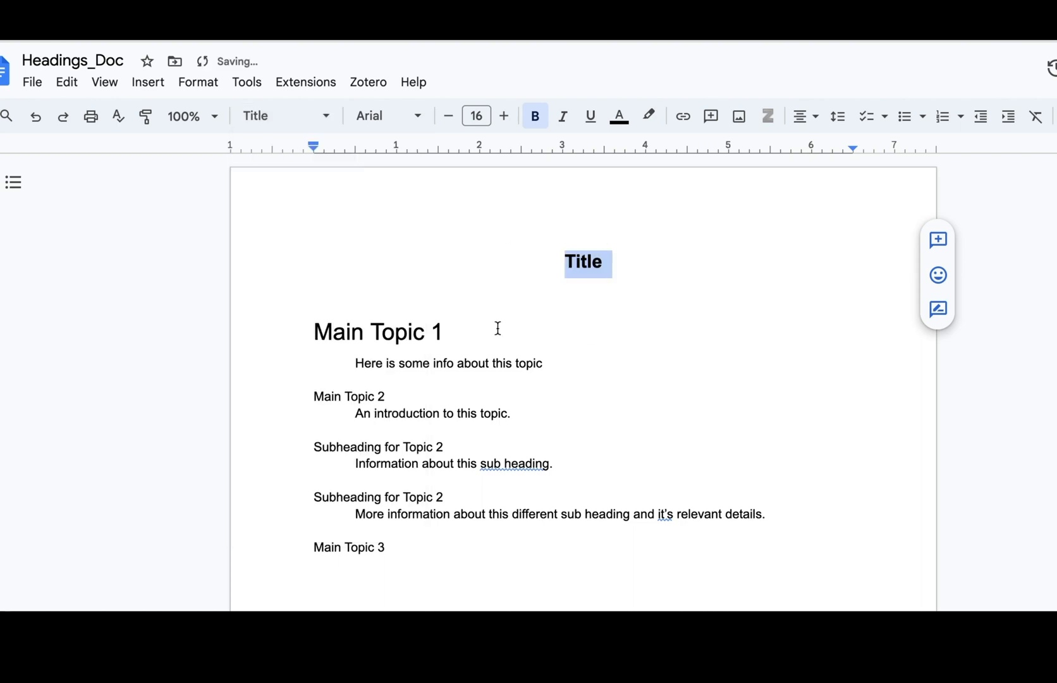
Add three blank lines after "Main Topic 3" and insert a page break there.
key("super+Down")
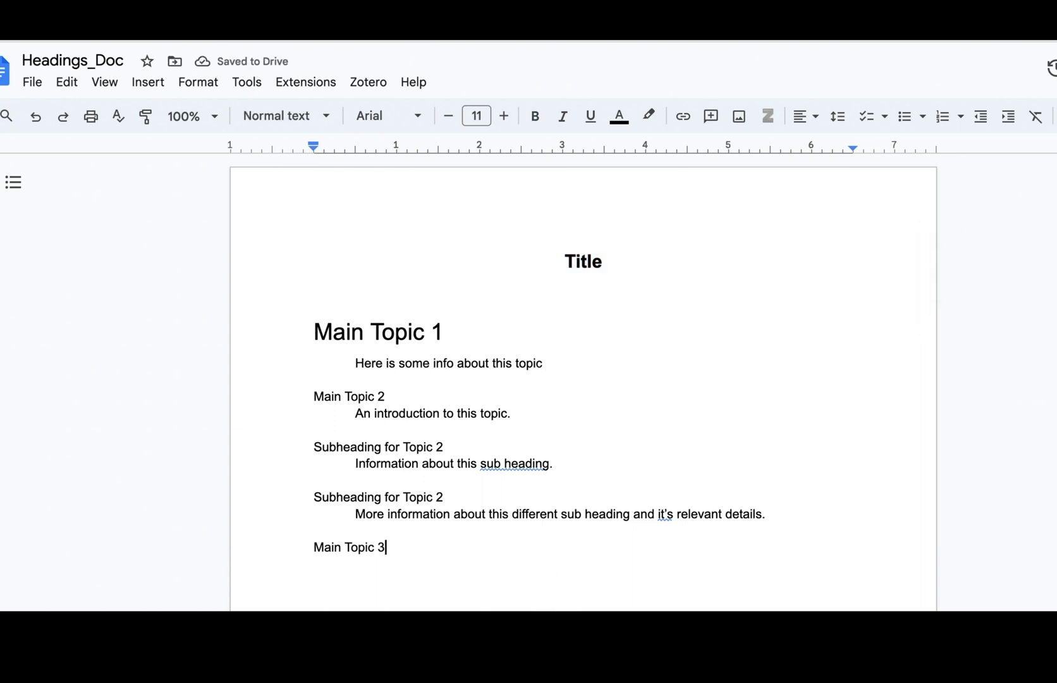
key("Return")
key("Return")
key("Return")
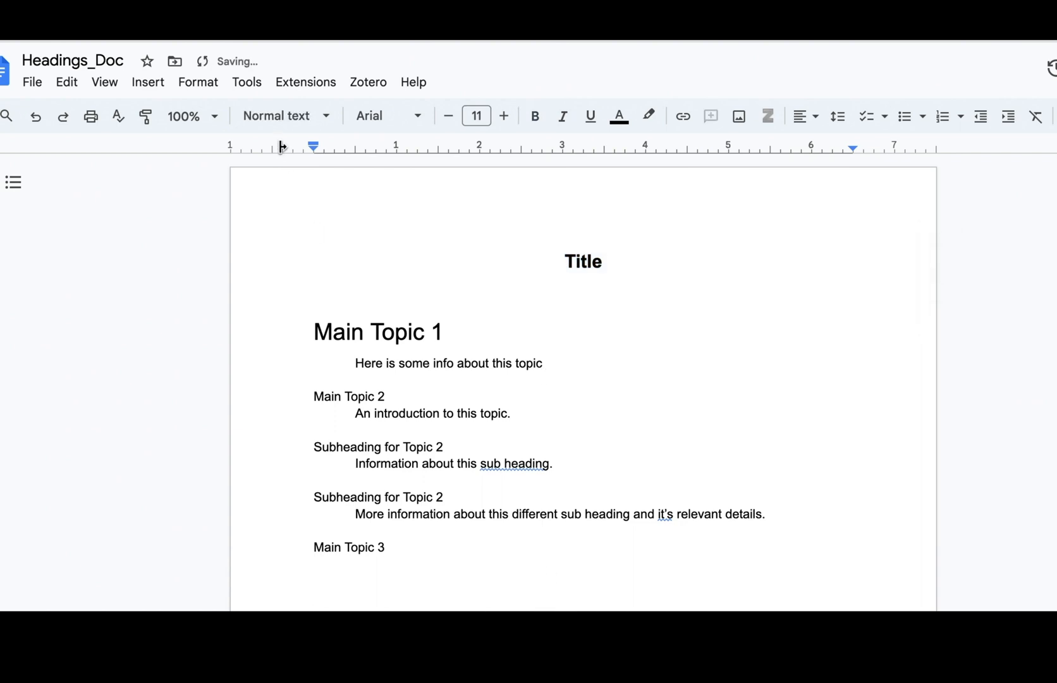
left_click(131, 91)
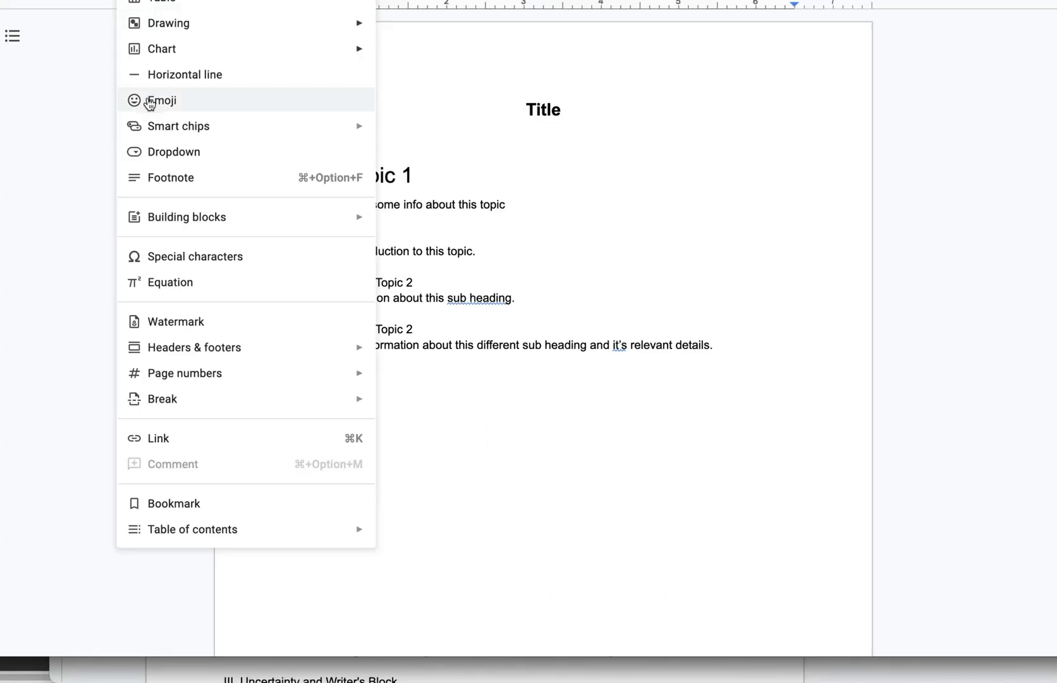
mouse_move(213, 578)
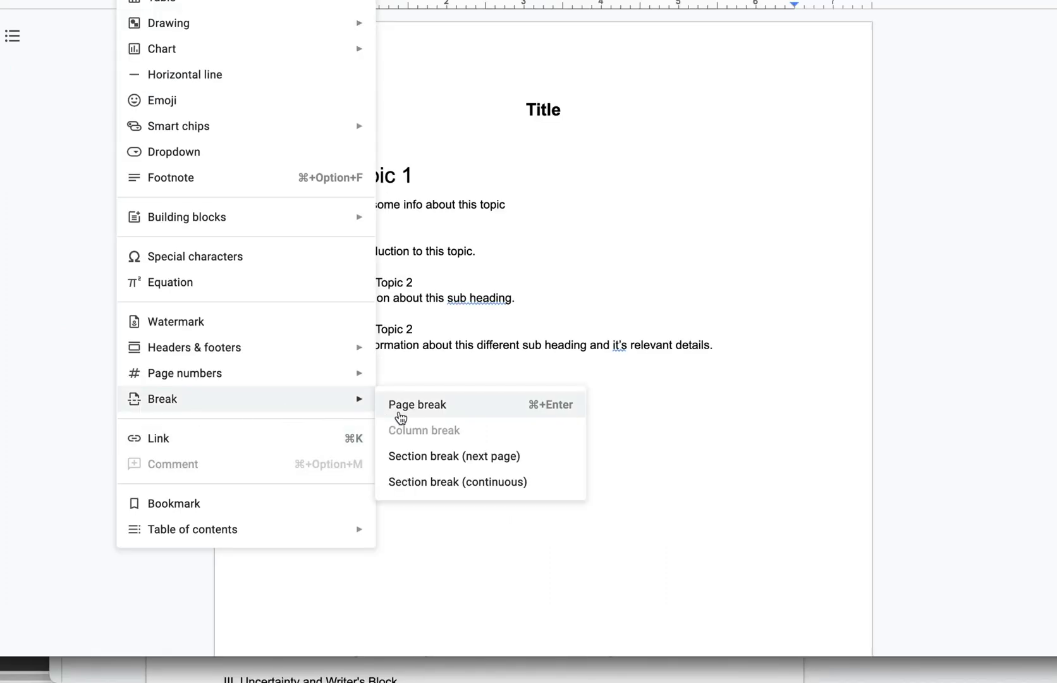
left_click(401, 405)
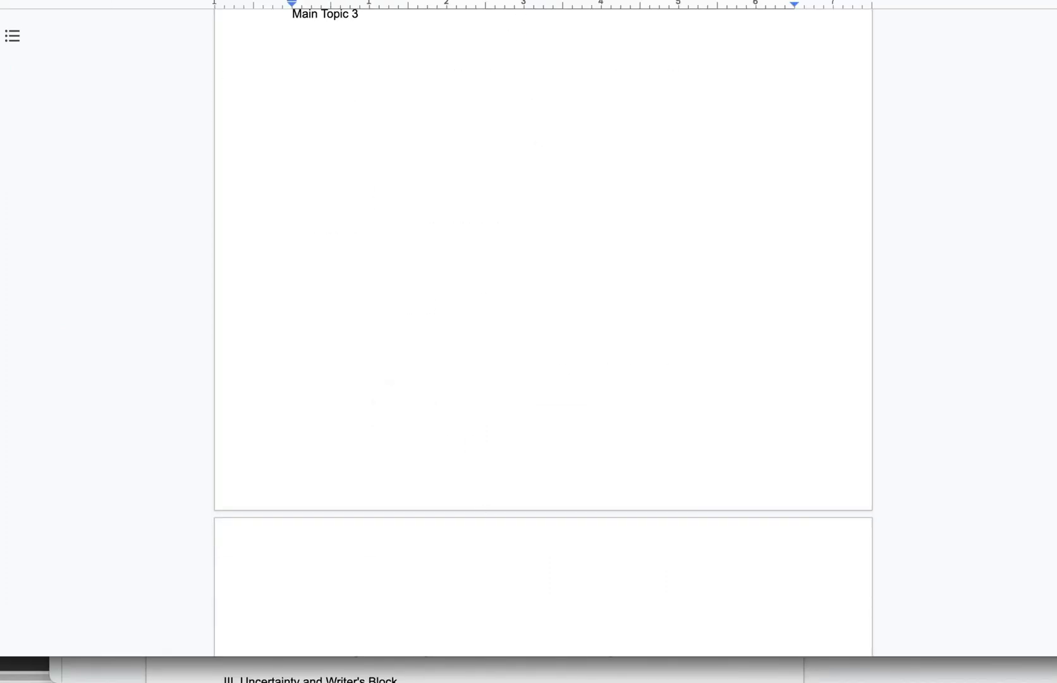
Apply the Title style on the new page and write "Here is a New TItle." there.
left_click(256, 4)
left_click(263, 73)
type("Here is a New TItle.")
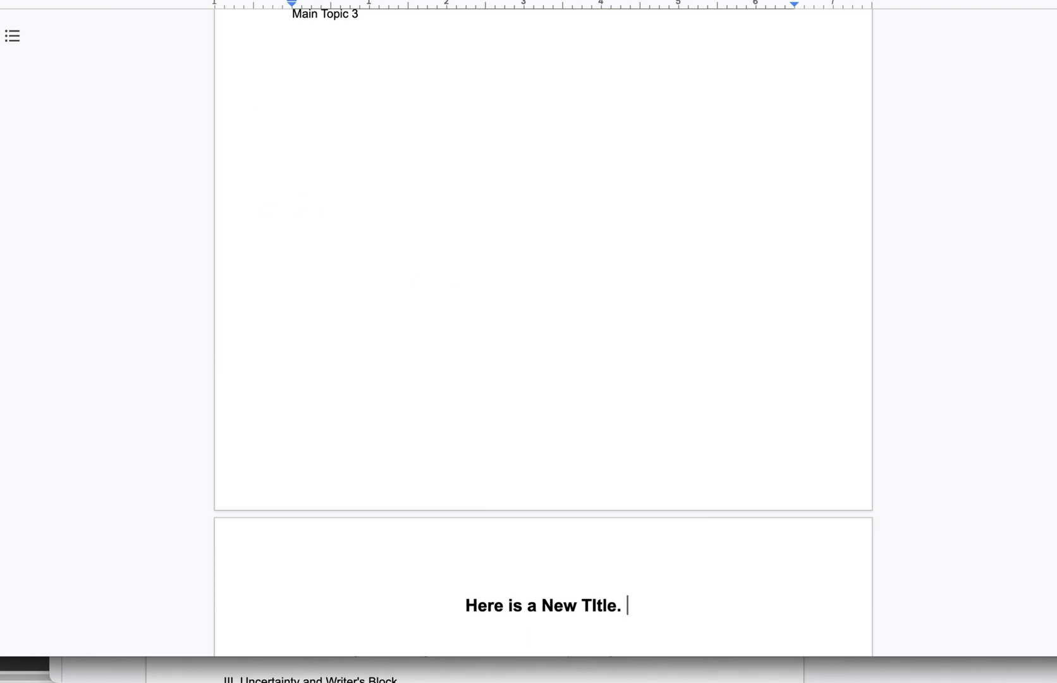
Format the "Main Topic 1" heading on the first page as 14 pt and bold.
scroll(486, 267, "down", 5)
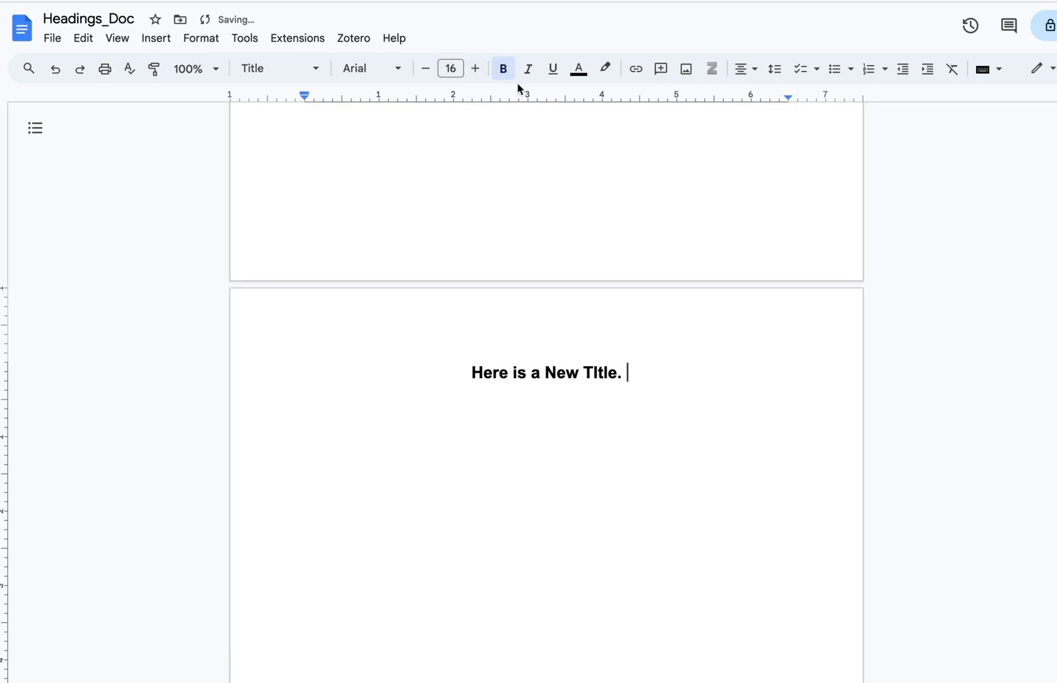
scroll(487, 475, "up", 10)
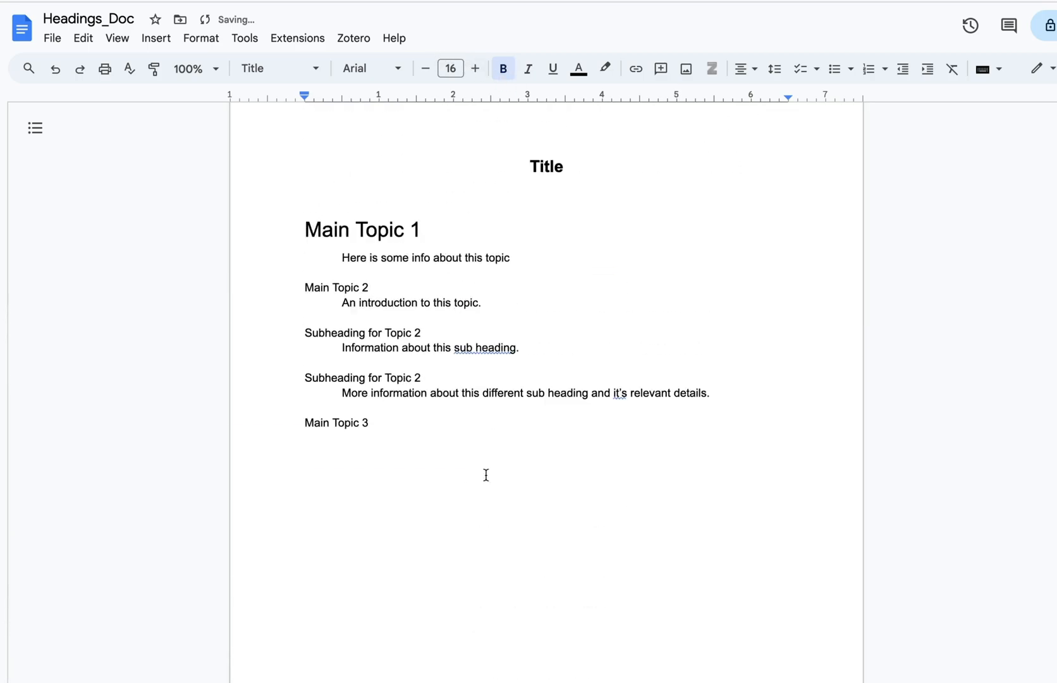
left_click_drag(303, 262, 424, 268)
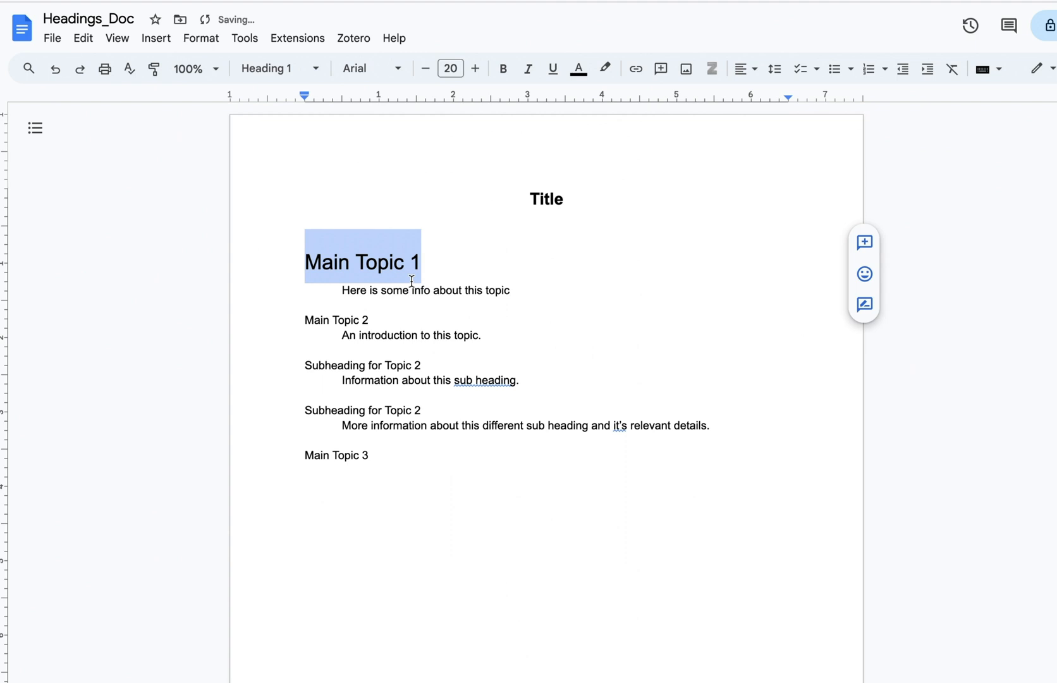
left_click(450, 69)
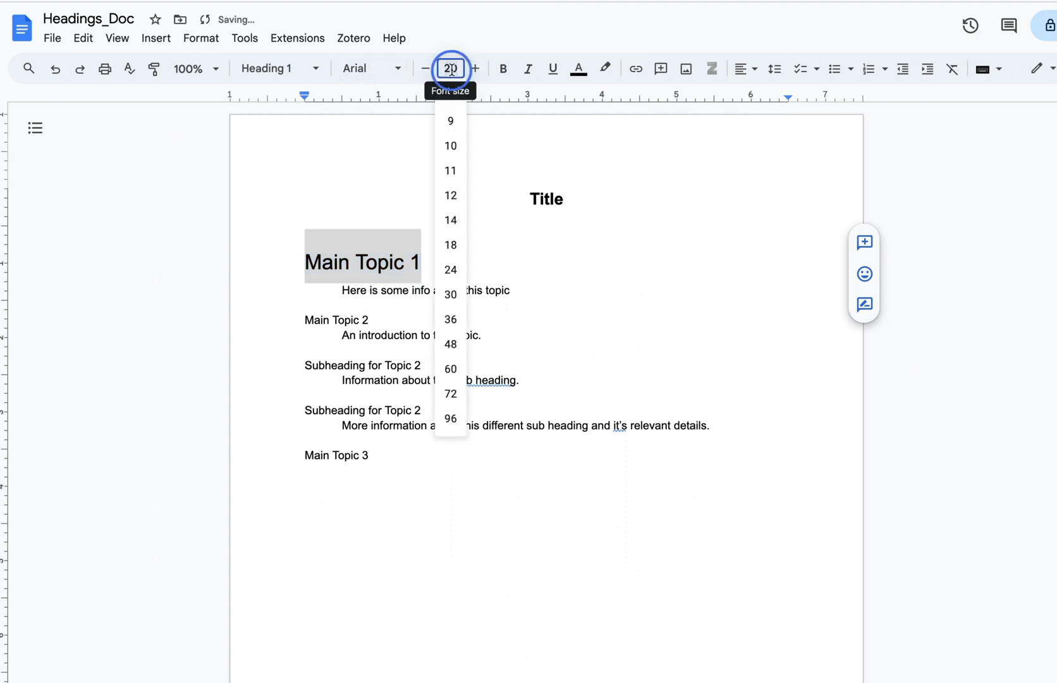
type("1")
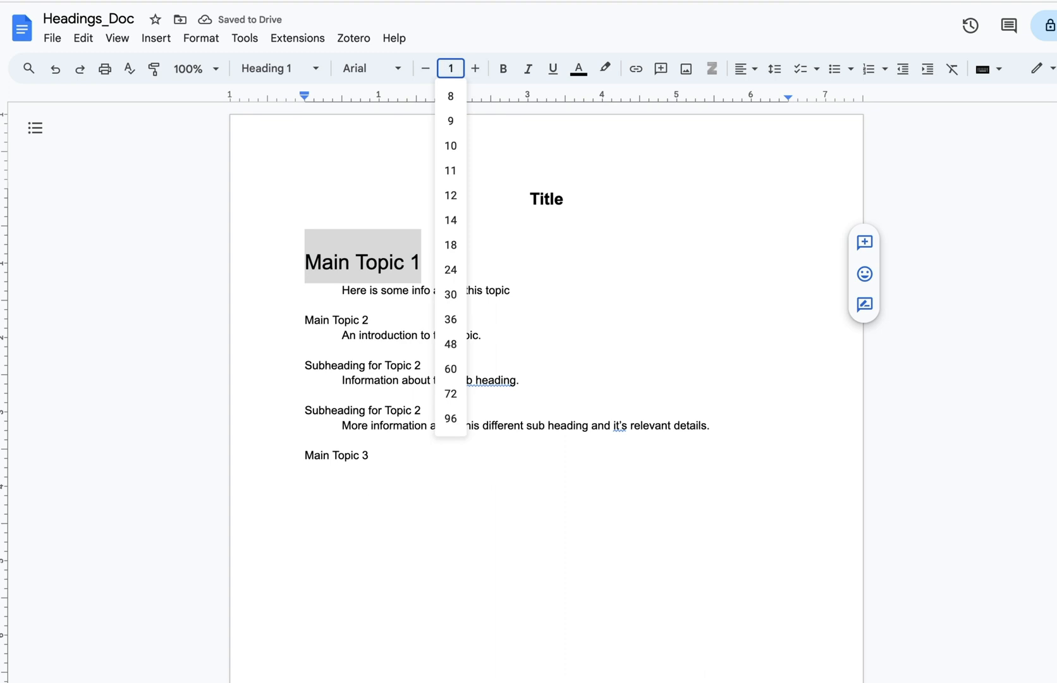
type("4")
key("Return")
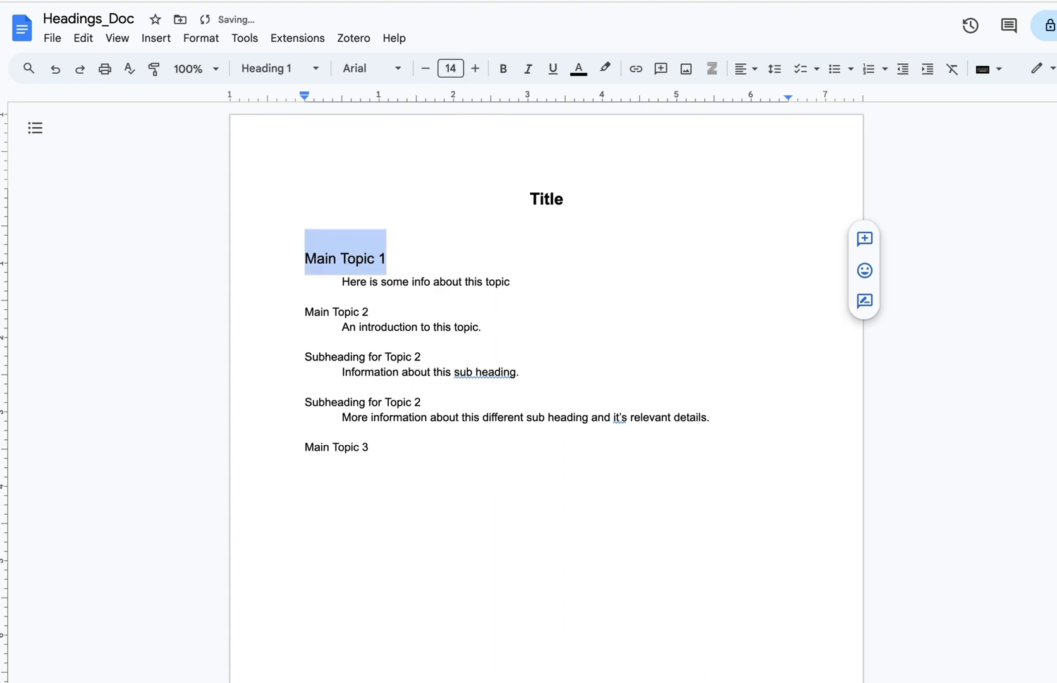
left_click(502, 71)
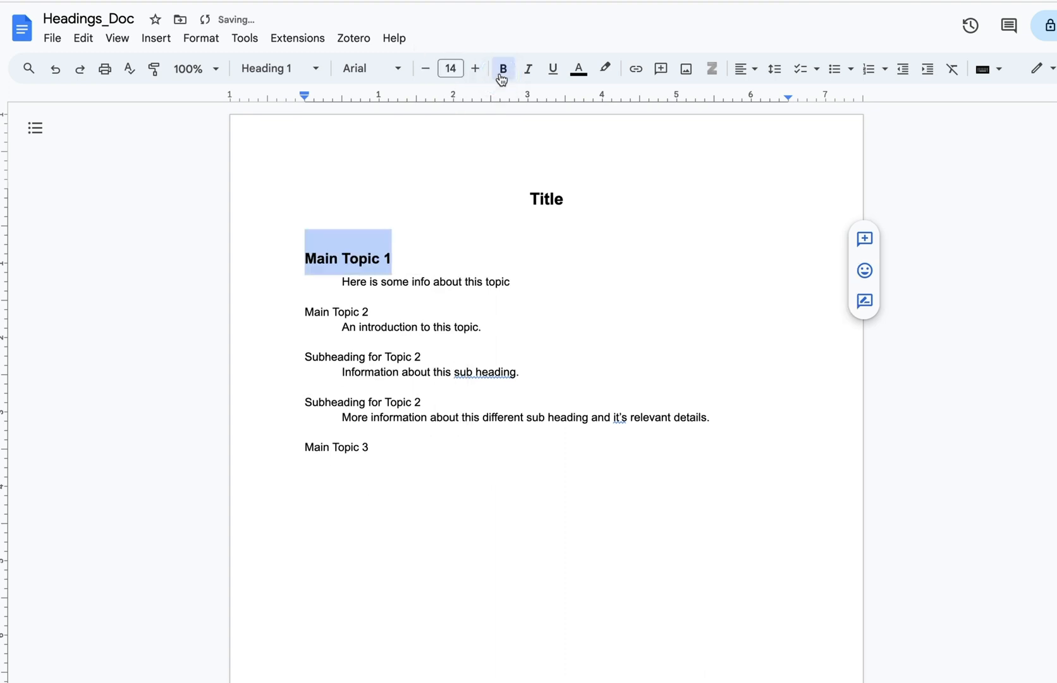
Update the Heading 1 style to match the formatting of "Main Topic 1".
left_click(294, 75)
mouse_move(269, 182)
mouse_move(280, 278)
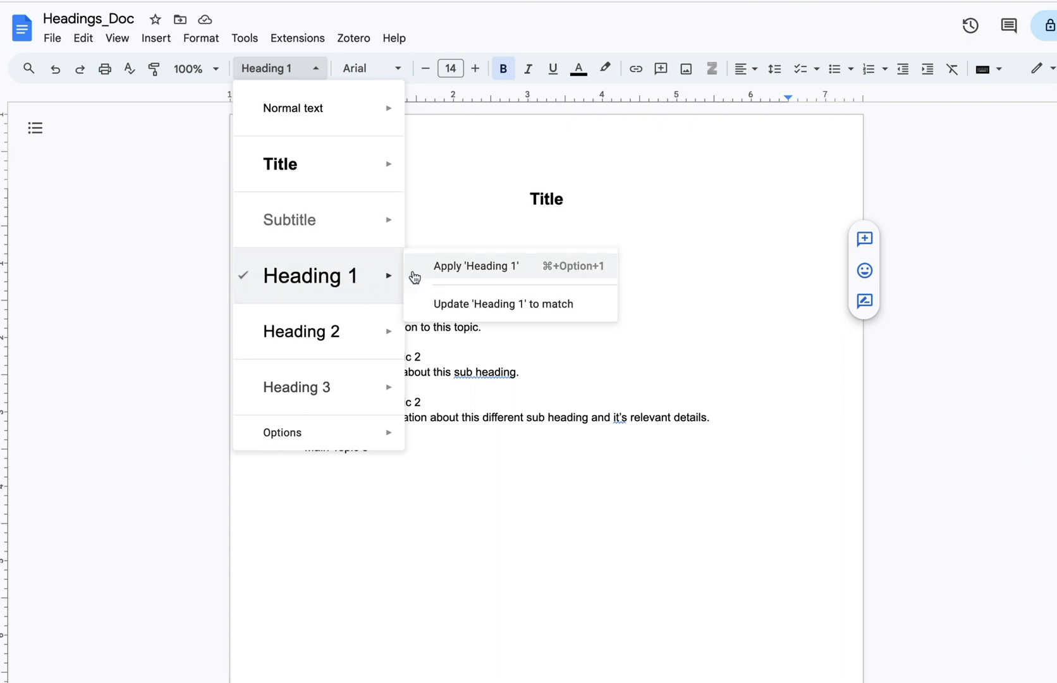
left_click(470, 307)
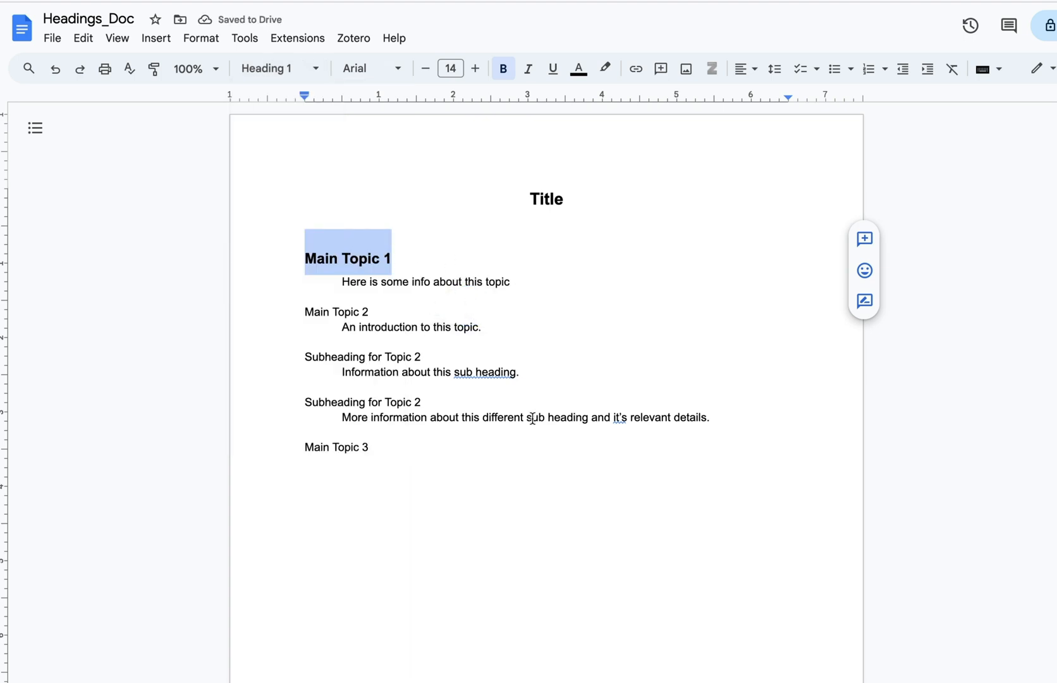
Apply the Heading 1 style to the "Main Topic 2" and "Main Topic 3" lines.
left_click(420, 275)
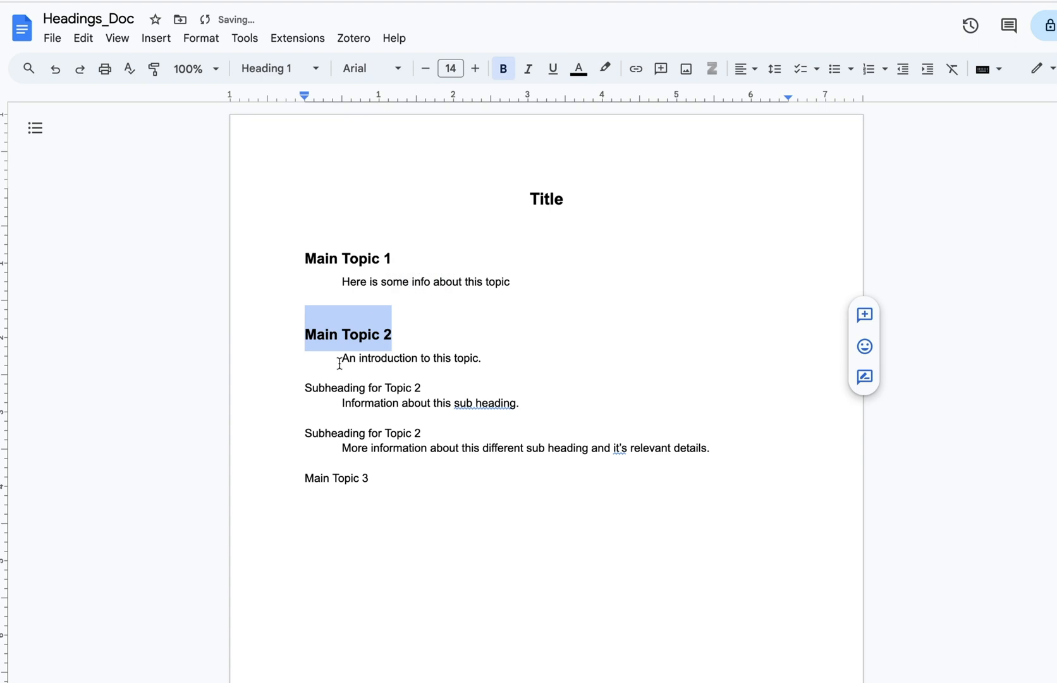
left_click_drag(305, 478, 377, 477)
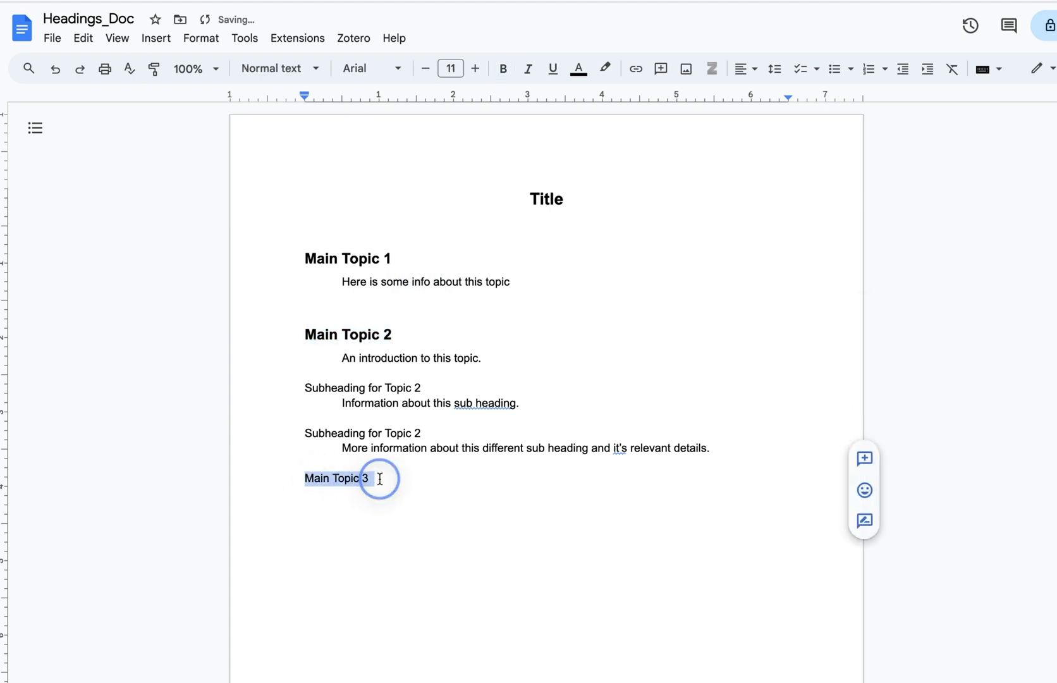
left_click(267, 70)
left_click(269, 275)
Apply the Heading 2 style to both "Subheading for Topic 2" lines.
left_click_drag(440, 388, 306, 388)
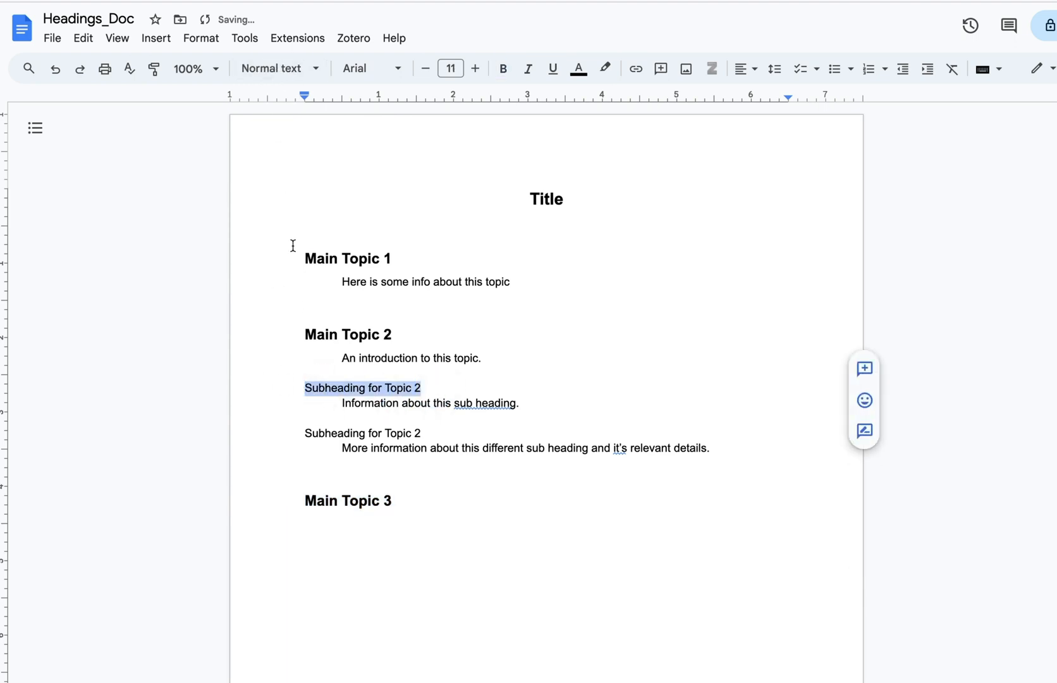
left_click_drag(436, 435, 306, 437)
left_click(265, 70)
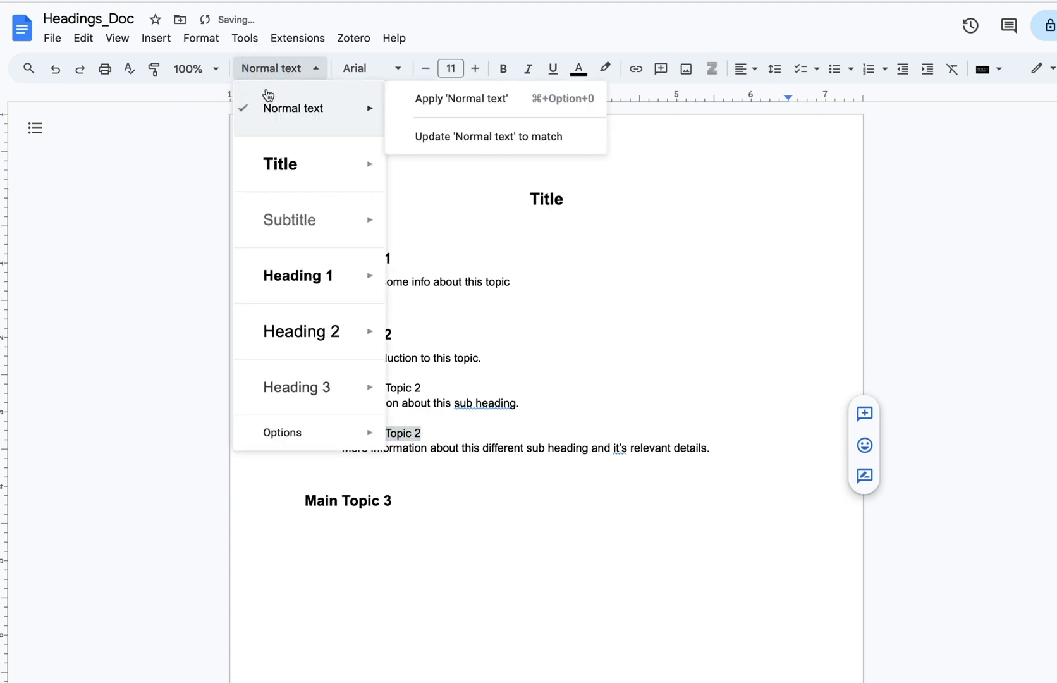
left_click(307, 332)
left_click_drag(441, 384, 305, 387)
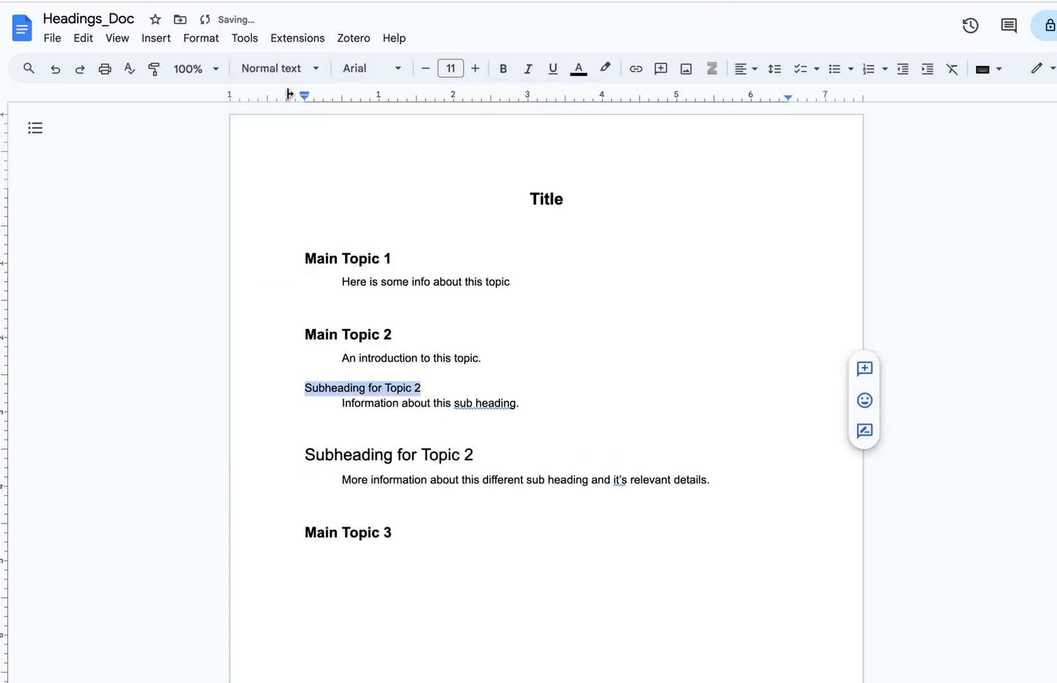
left_click(283, 69)
left_click(307, 335)
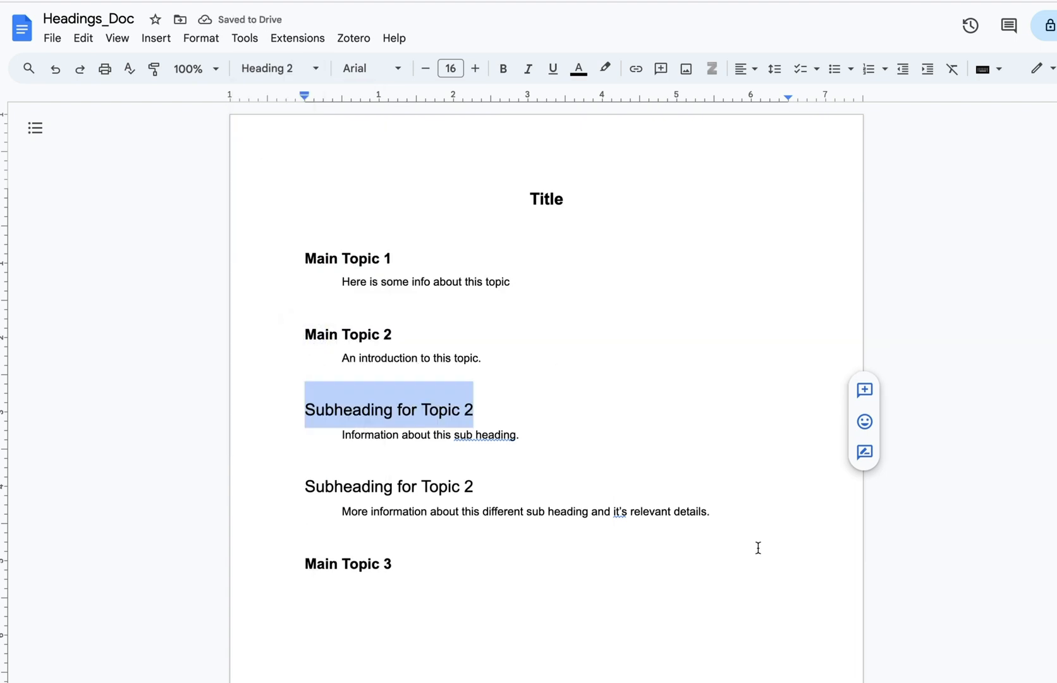
Format the first "Subheading for Topic 2" as 12 pt, italic and bold.
left_click(450, 68)
type("12")
key("Return")
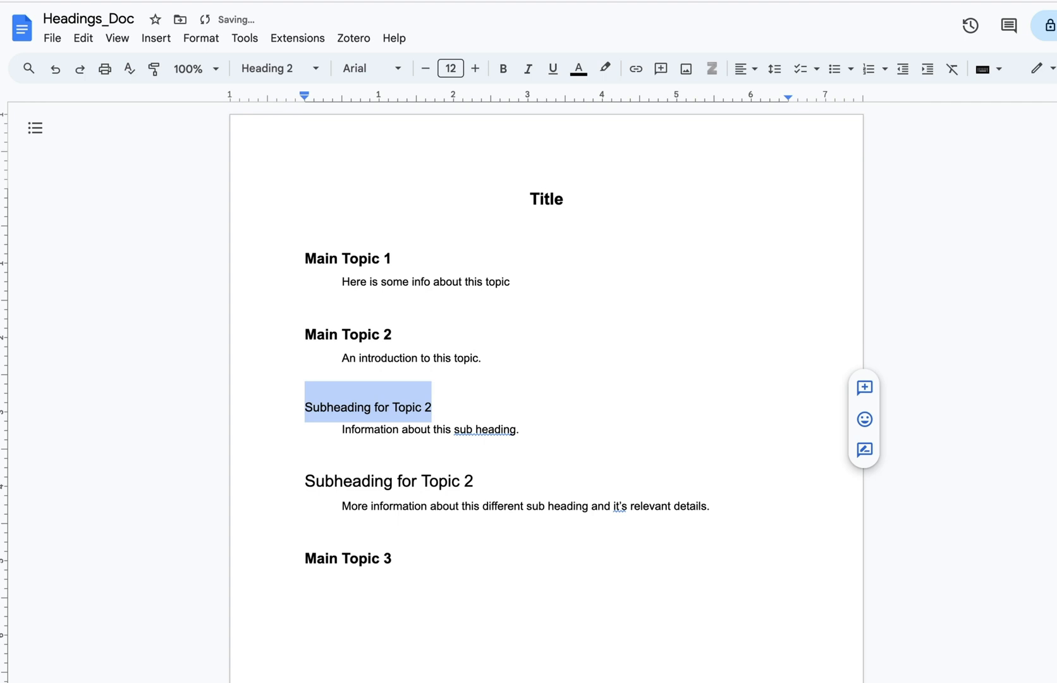
left_click(530, 69)
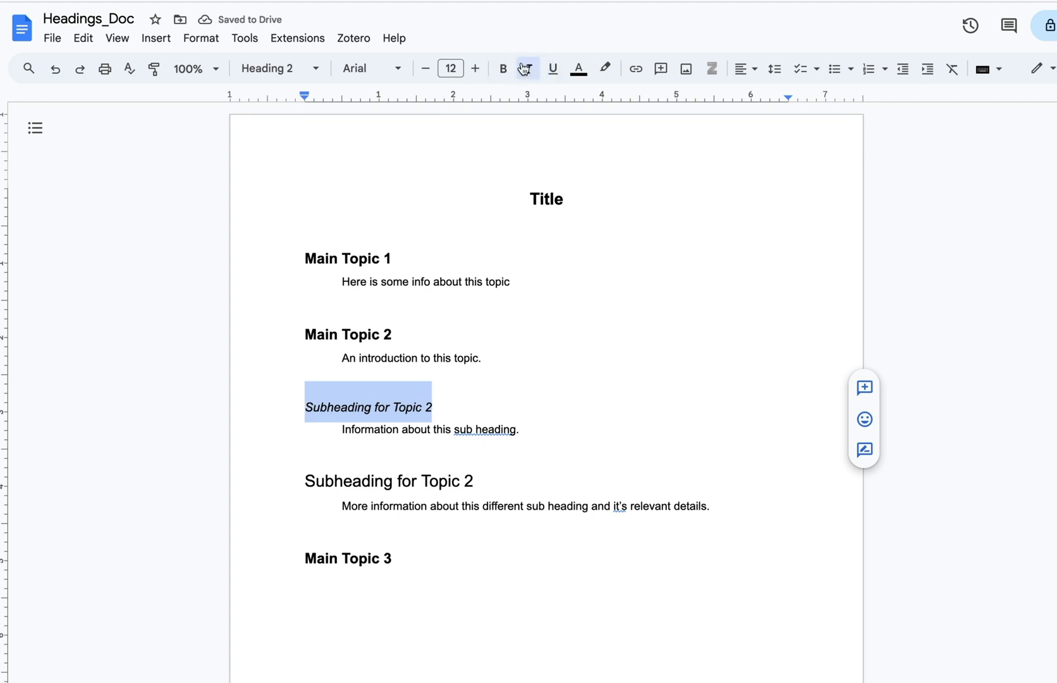
left_click(504, 69)
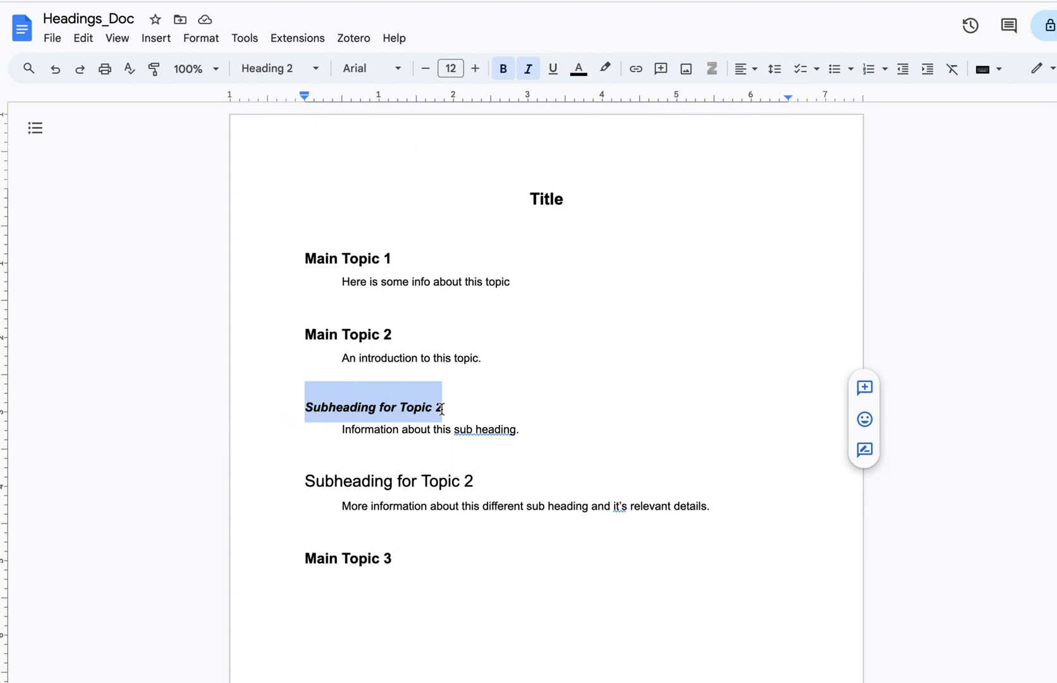
Update the Heading 2 style to match the formatting of the first "Subheading for Topic 2".
left_click(411, 481)
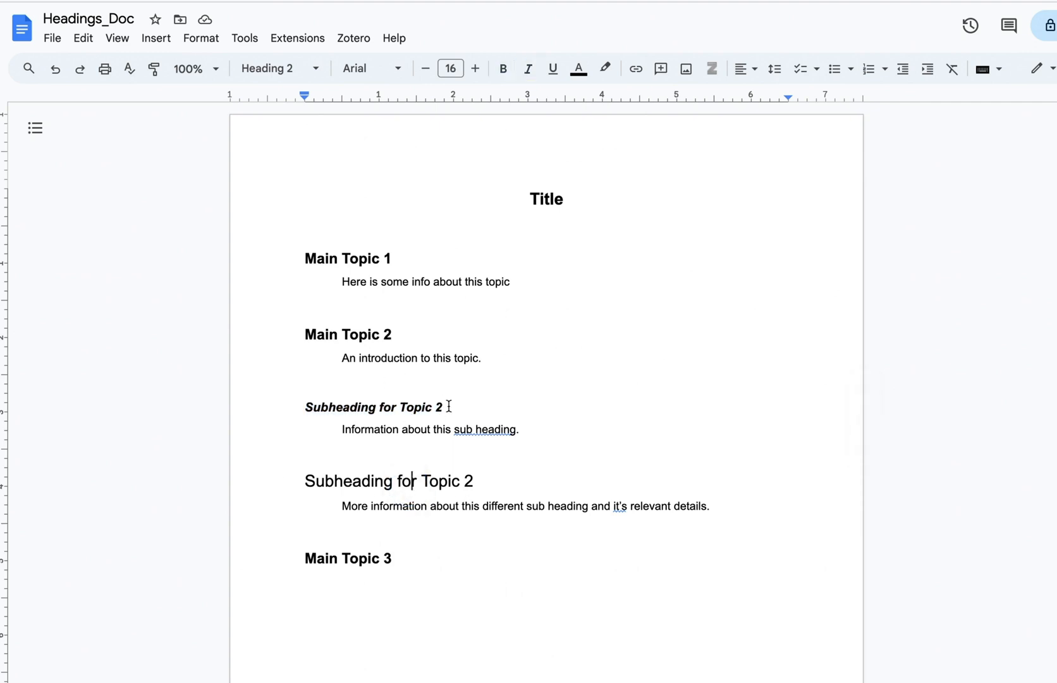
left_click_drag(445, 406, 302, 414)
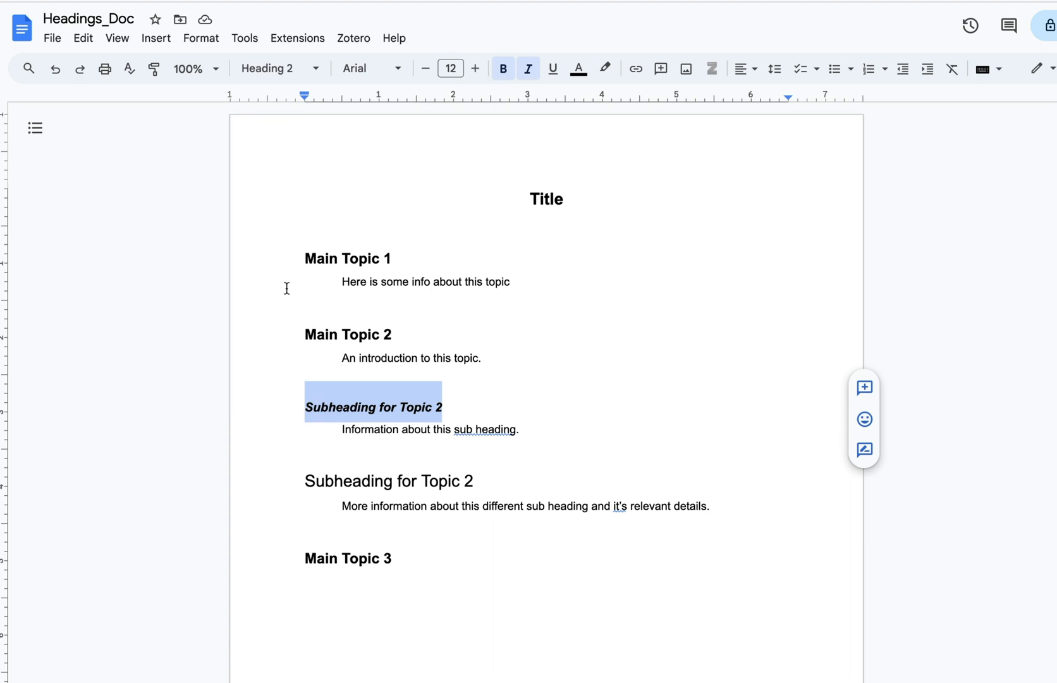
left_click(276, 73)
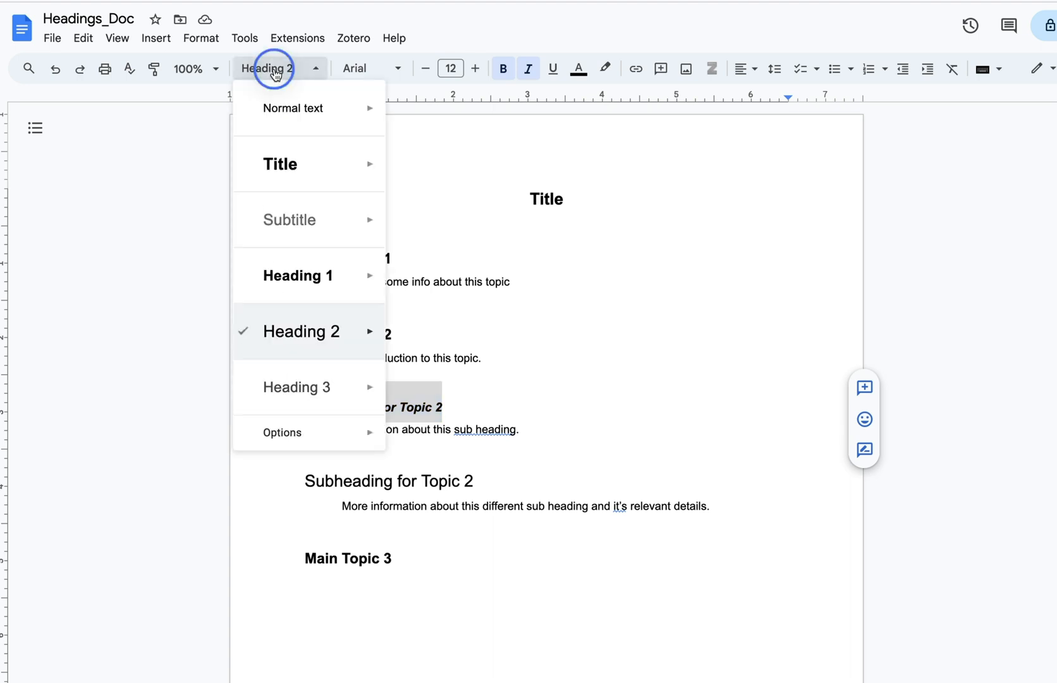
mouse_move(282, 291)
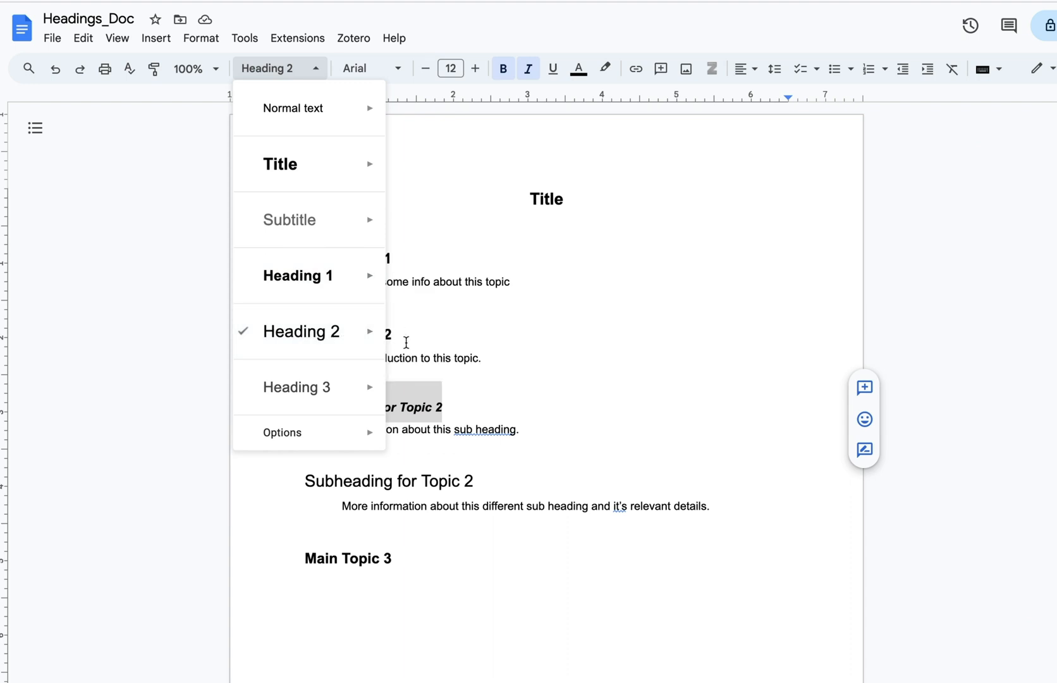
mouse_move(349, 328)
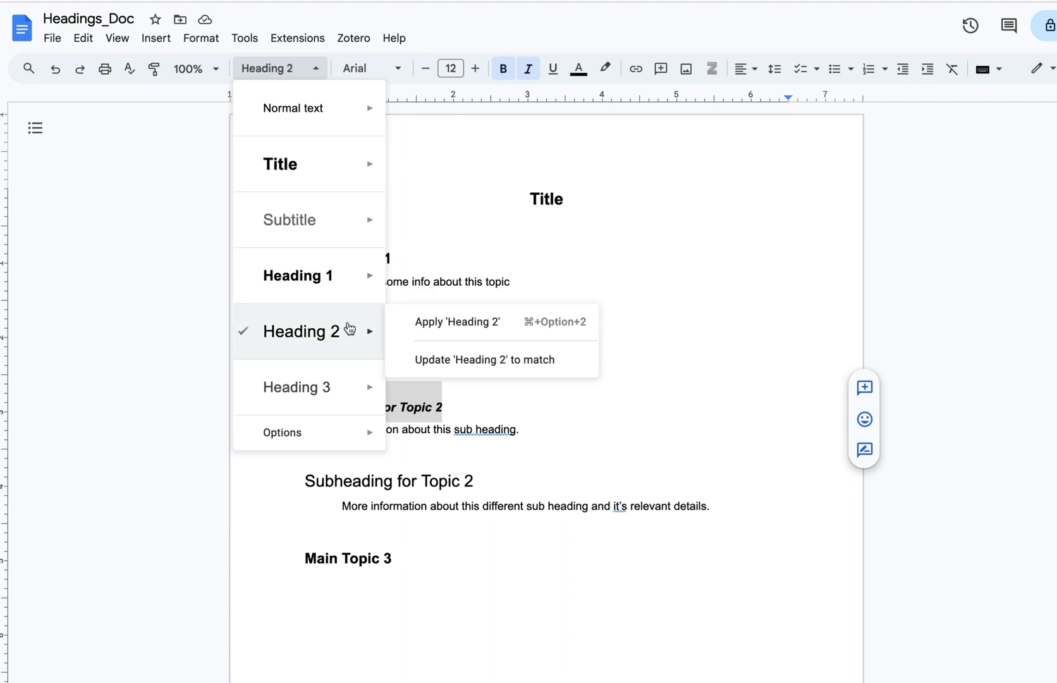
left_click(485, 361)
left_click(366, 398)
left_click(364, 474)
left_click(455, 550)
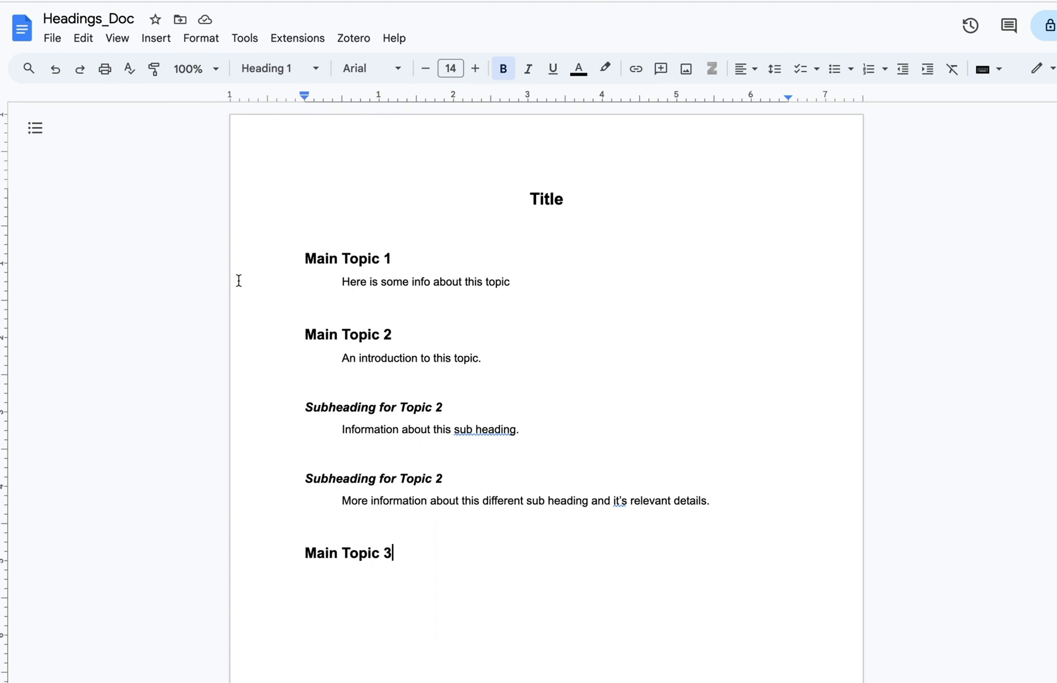
Add a blank line between the title and "Main Topic 1".
left_click(301, 224)
key("Return")
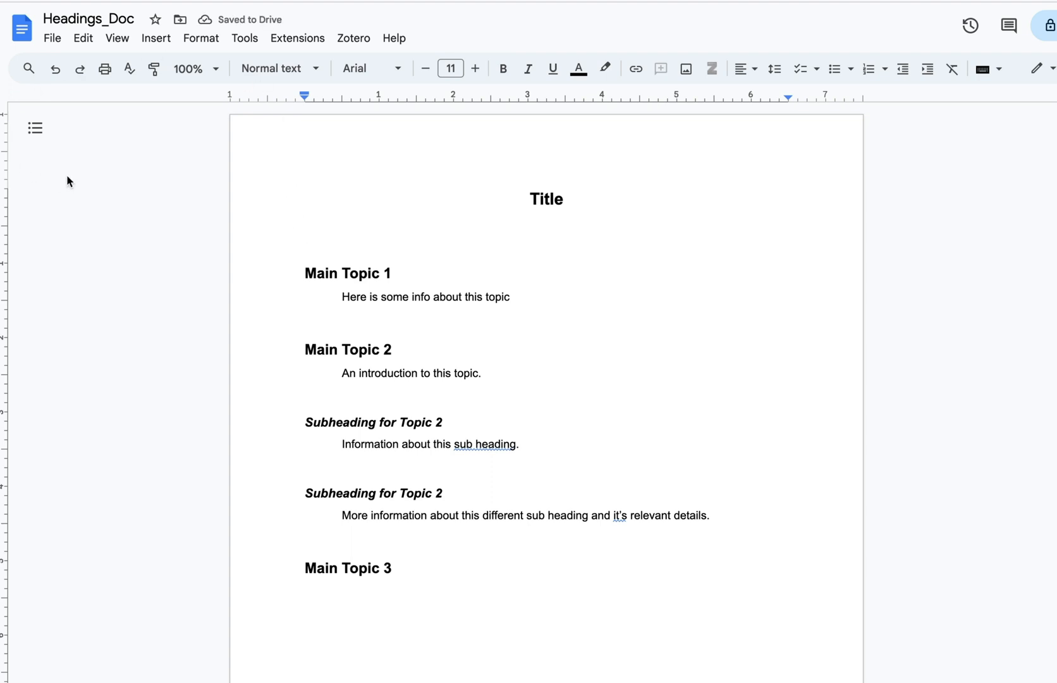
Show the document outline, jump to both titles, "Main Topic 2" and its second subheading from it, and close the outline.
left_click(35, 130)
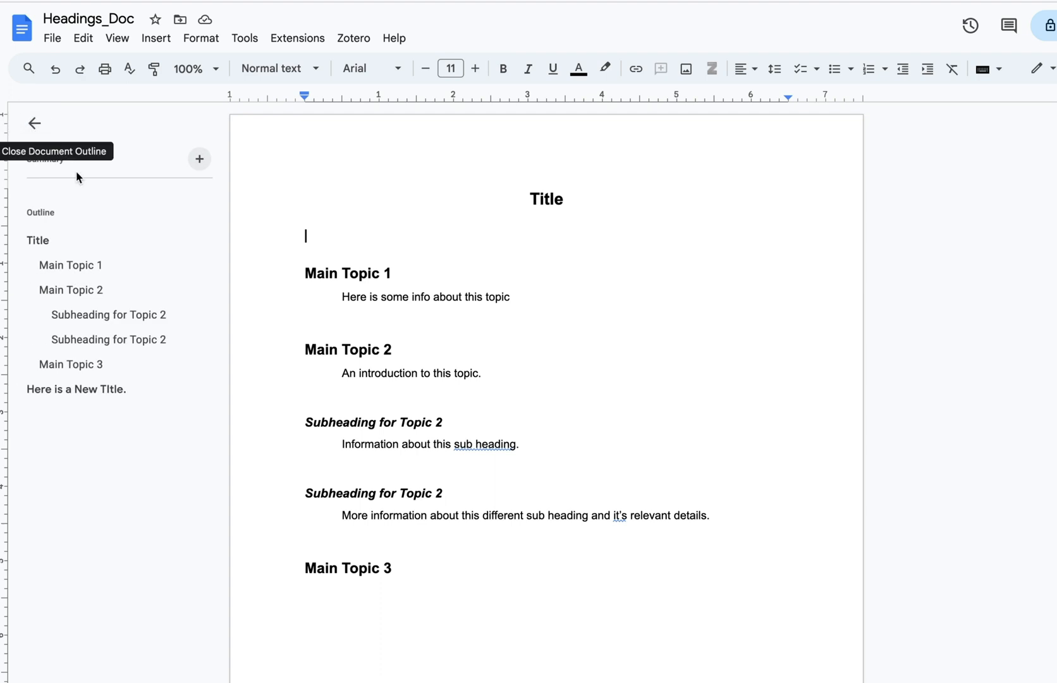
left_click(38, 242)
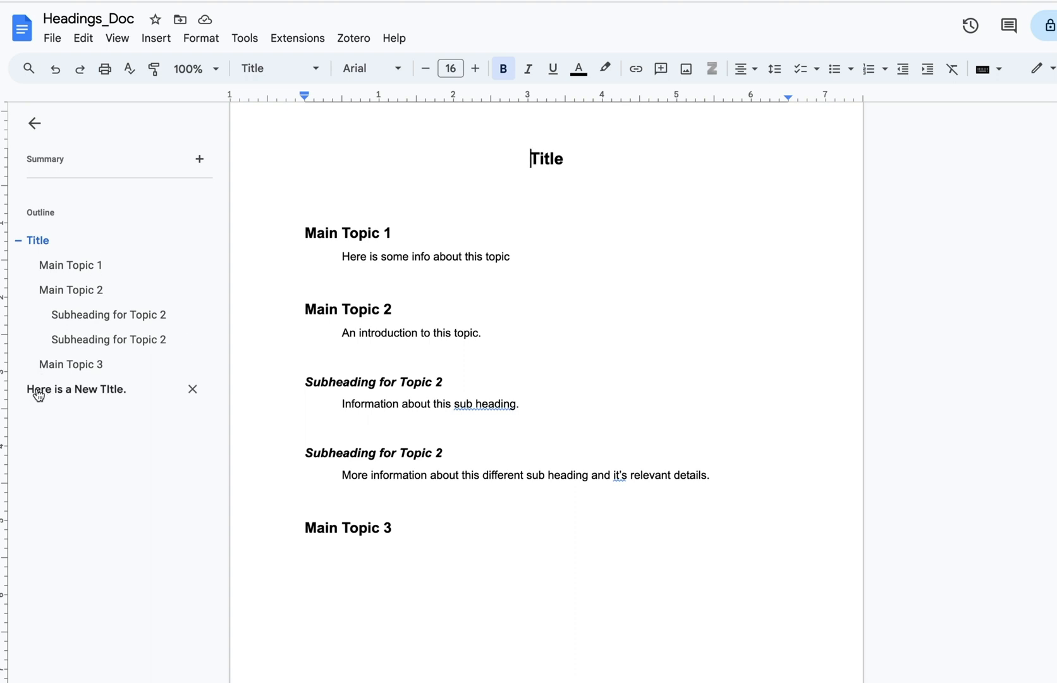
left_click(71, 389)
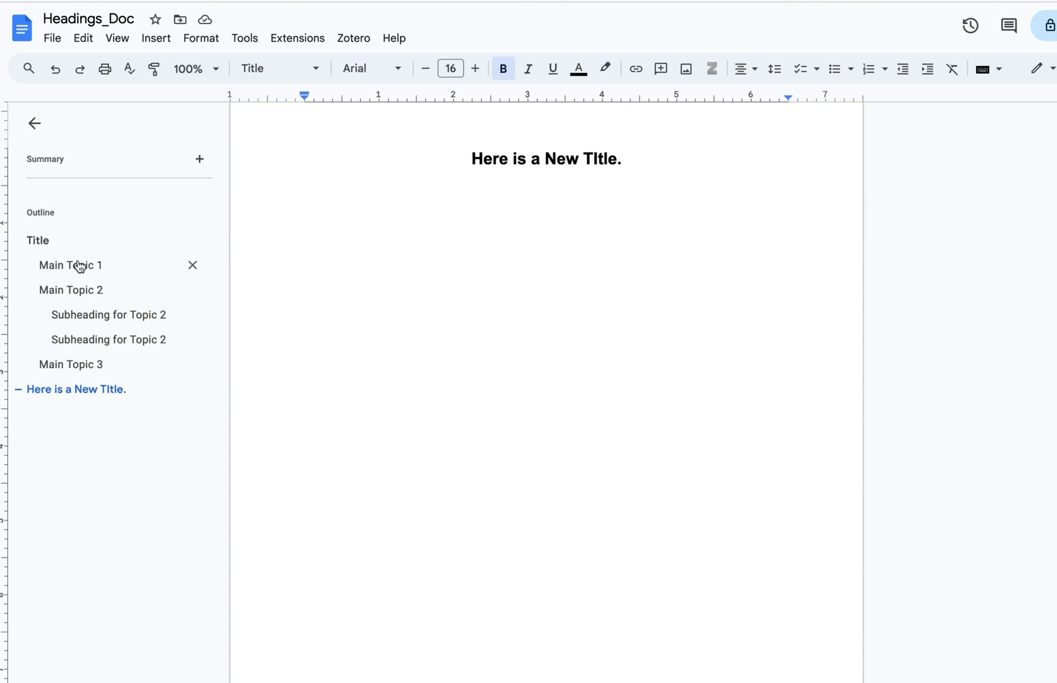
left_click(78, 291)
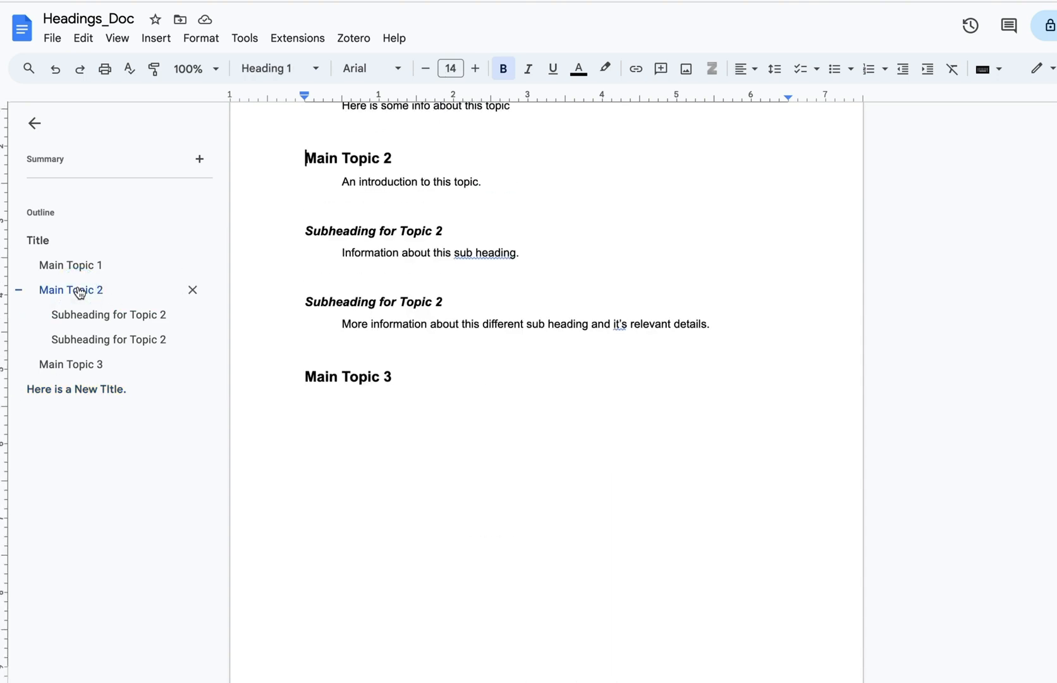
left_click(98, 344)
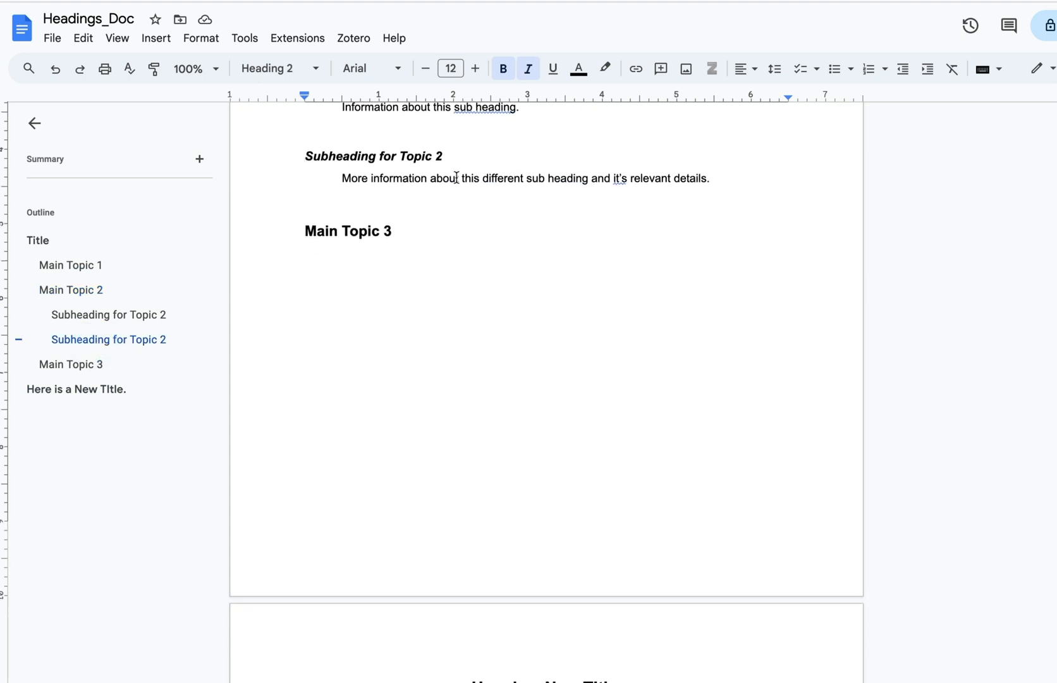
scroll(548, 451, "up", 5)
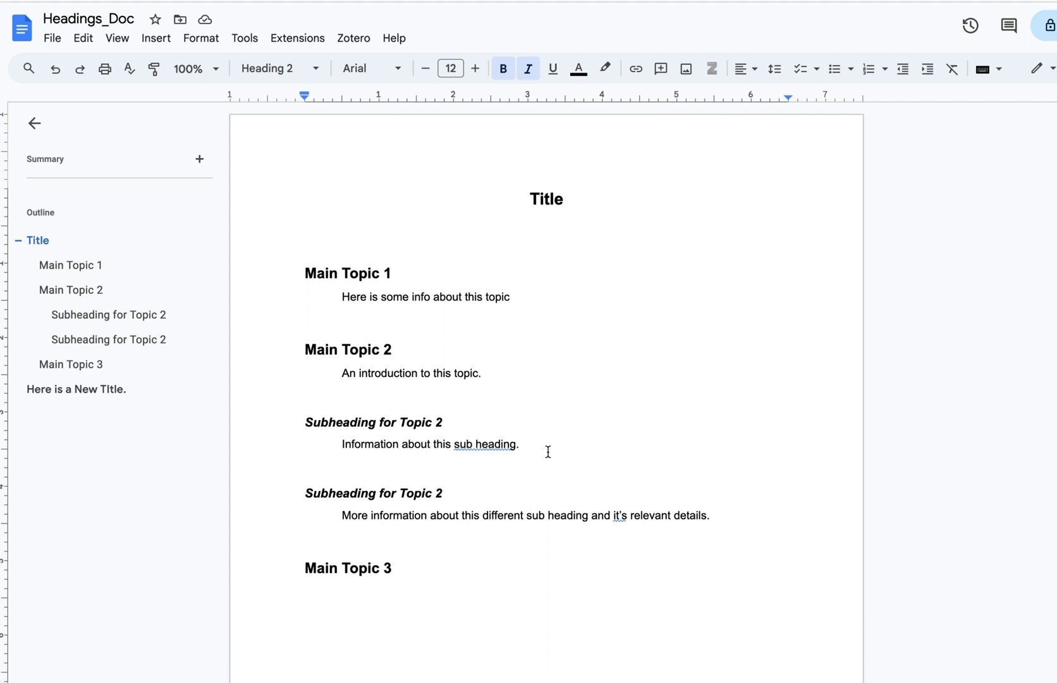
left_click(34, 124)
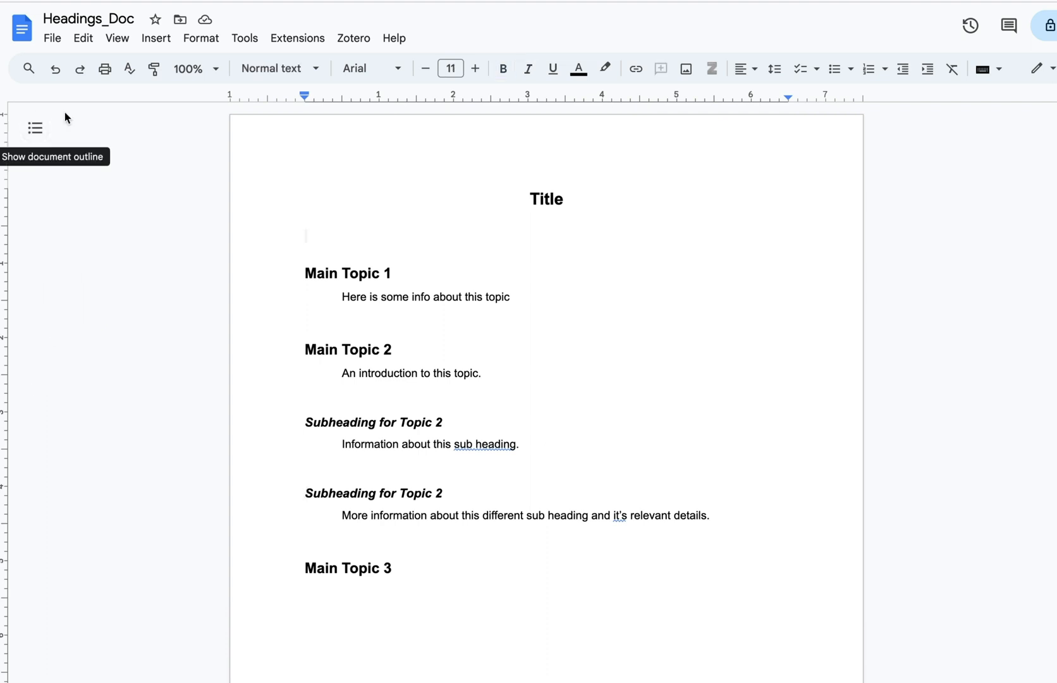
left_click(35, 126)
left_click(35, 123)
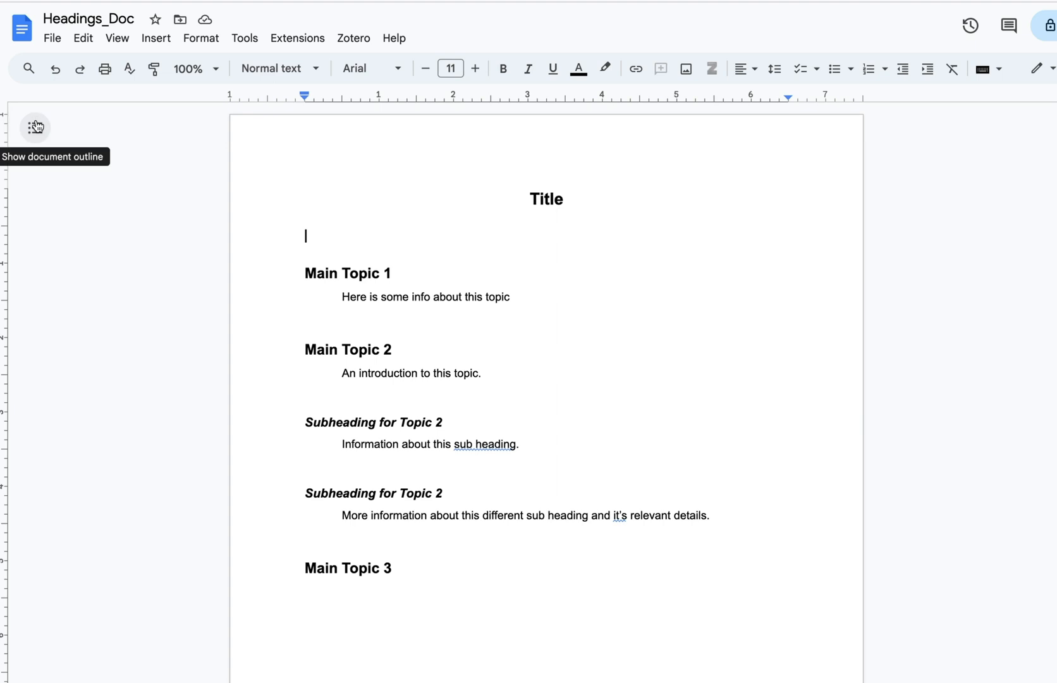
Insert a plain-text table of contents with page numbers below the title.
left_click(159, 39)
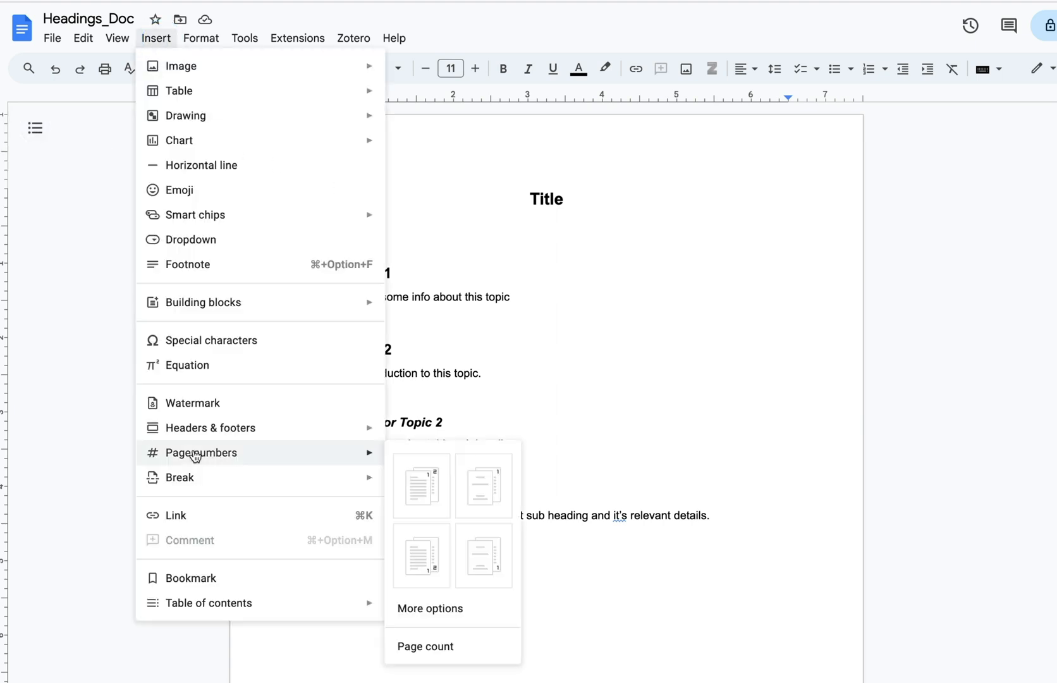
mouse_move(165, 610)
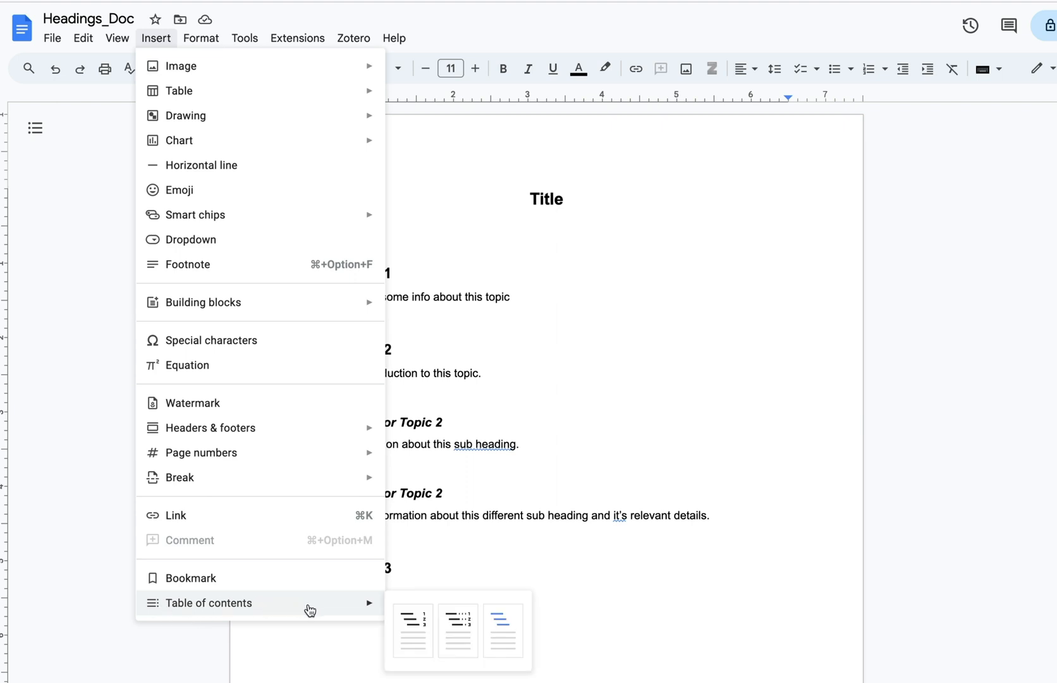
left_click(503, 629)
Follow the table of contents entries for "Main Topic 1" and the second "Subheading for Topic 2" to check their links.
left_click(351, 257)
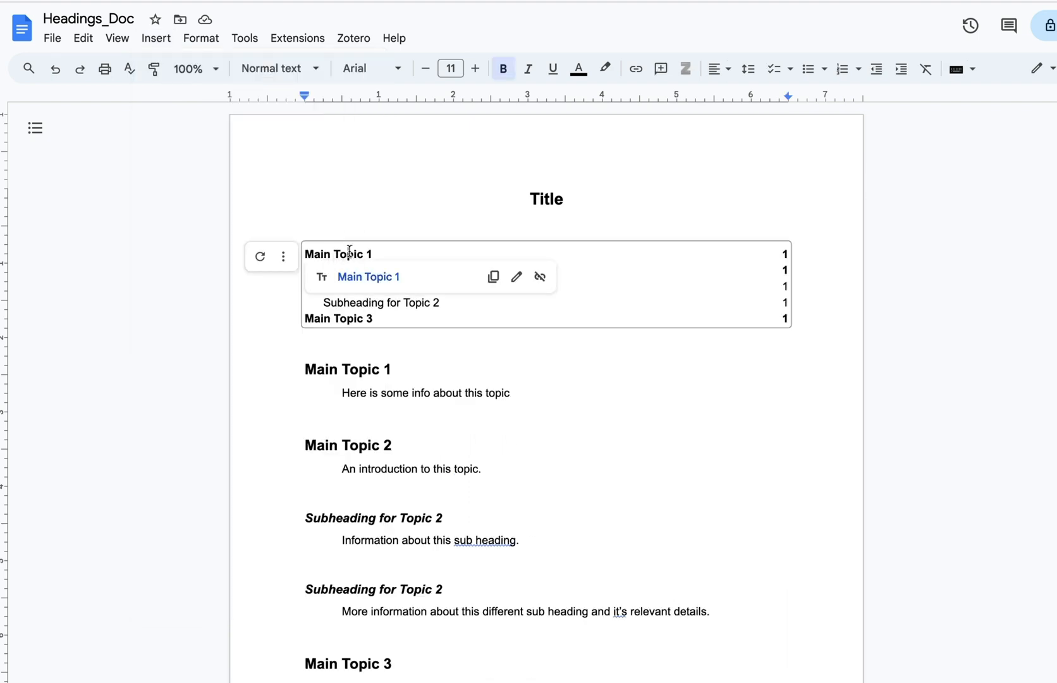
left_click(370, 279)
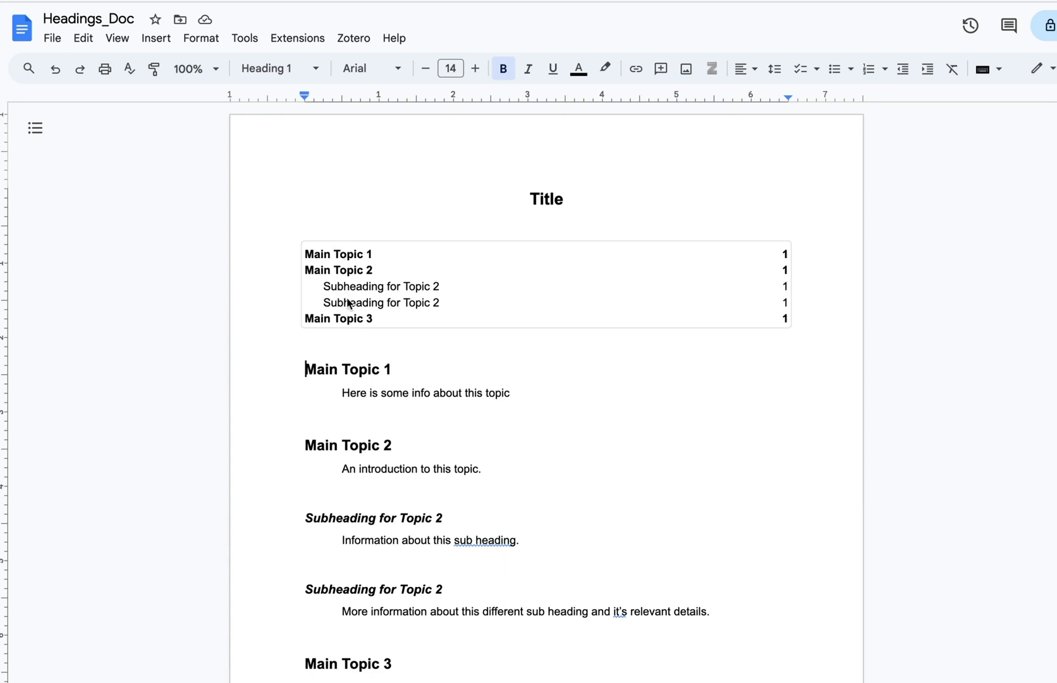
left_click(347, 302)
left_click(390, 328)
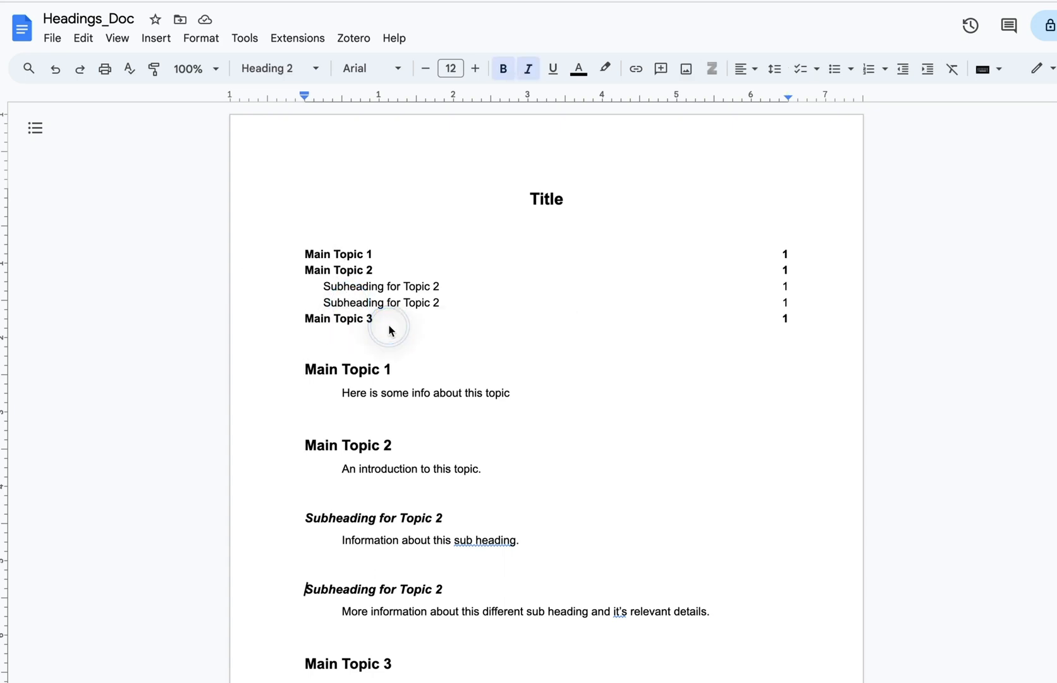
scroll(354, 582, "down", 1)
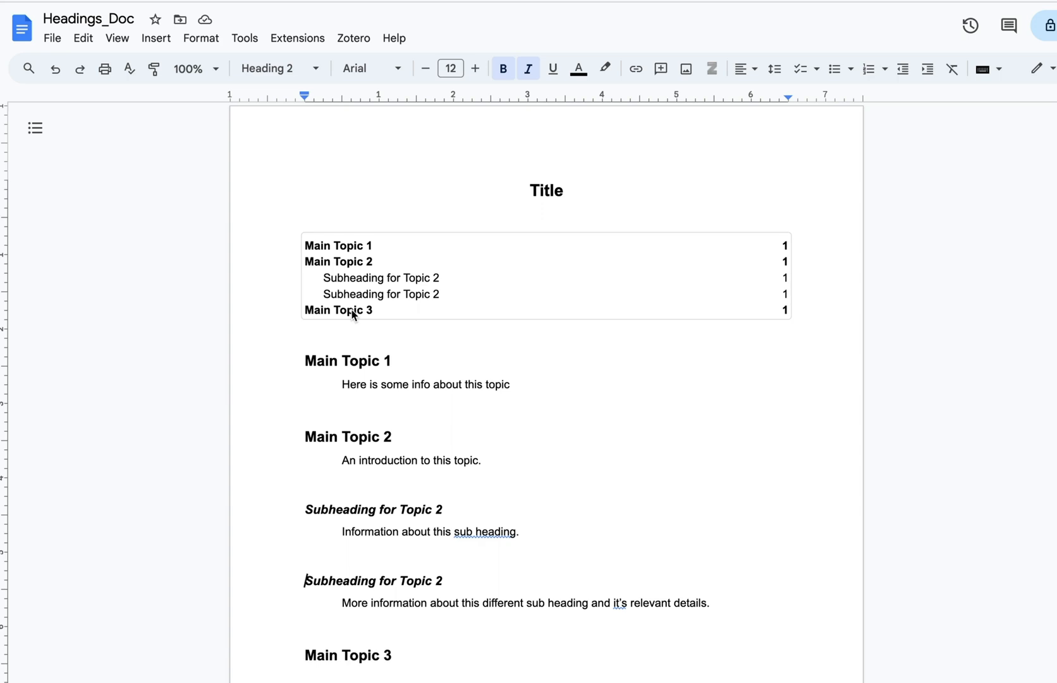
scroll(351, 297, "up", 1)
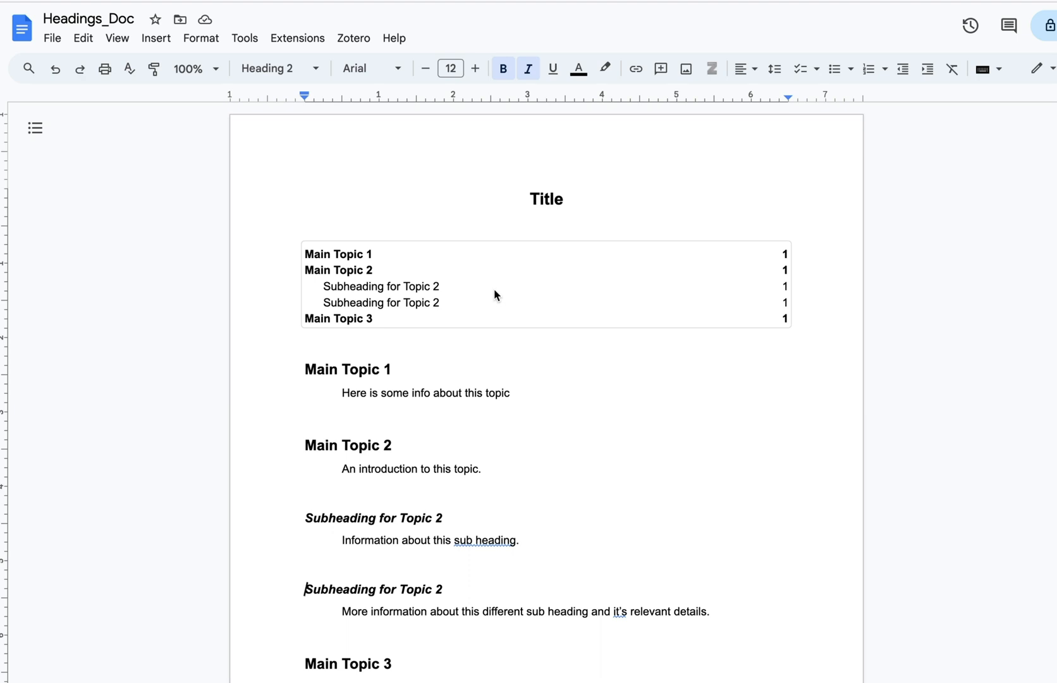
Add blank space below the title and insert a table of contents with blue links there, above the page-numbered one.
left_click(347, 346)
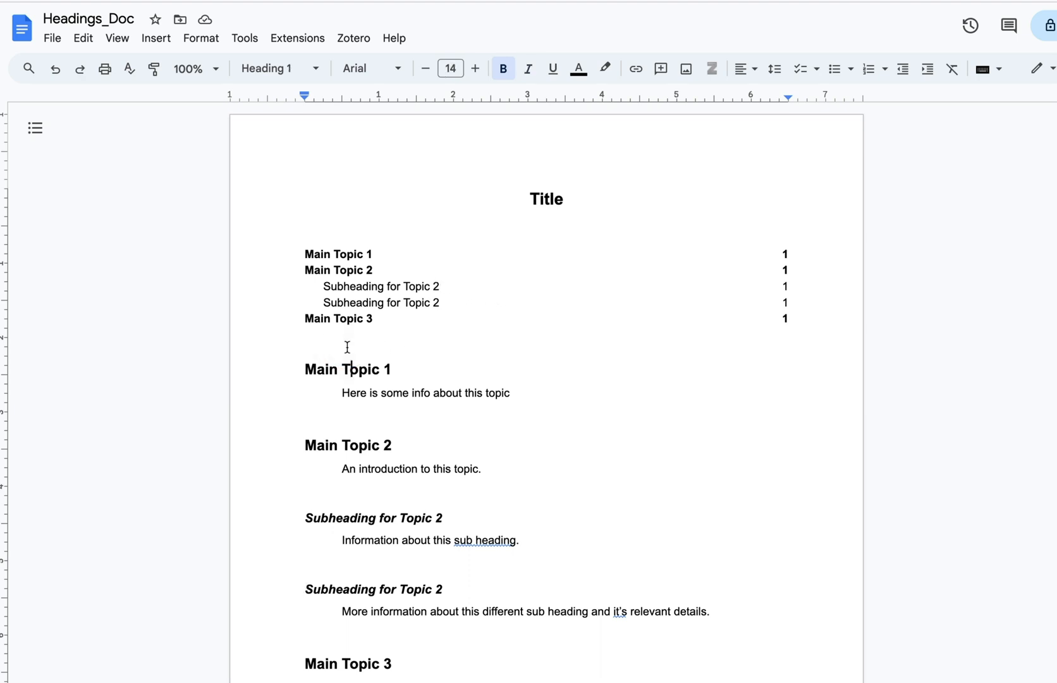
left_click(307, 253)
left_click(336, 225)
key("Return")
left_click(156, 38)
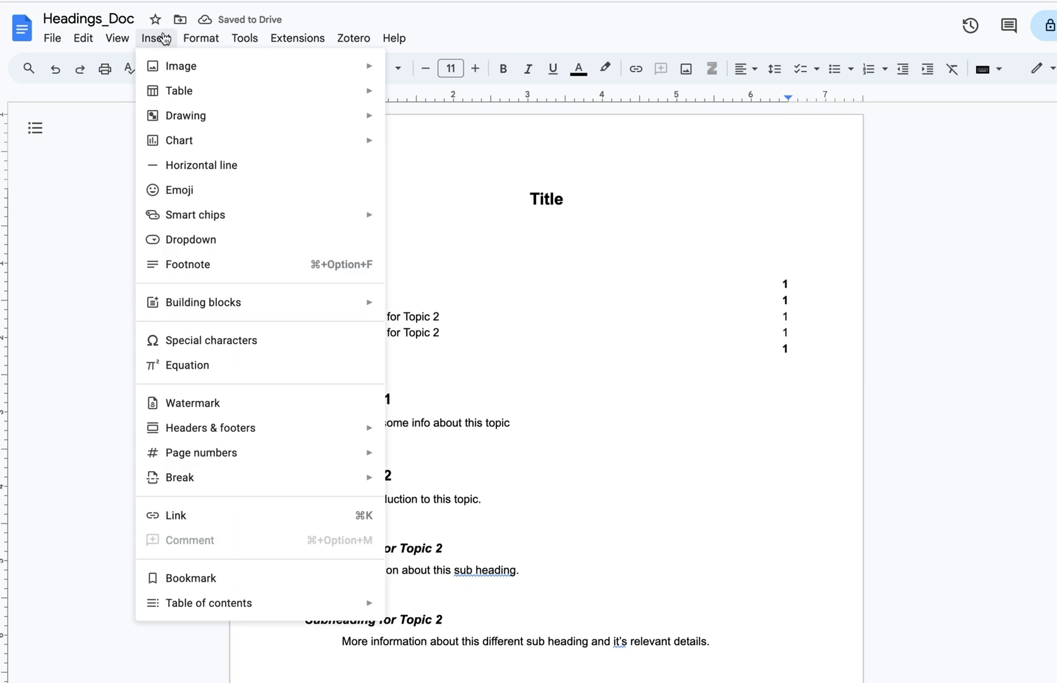
mouse_move(226, 619)
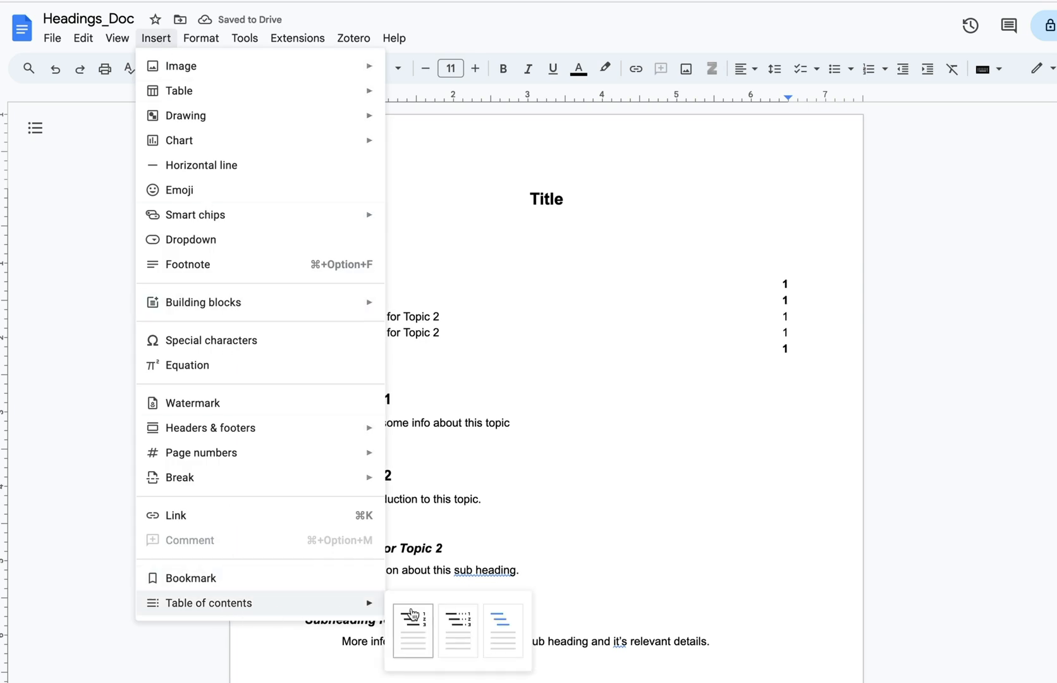
left_click(503, 628)
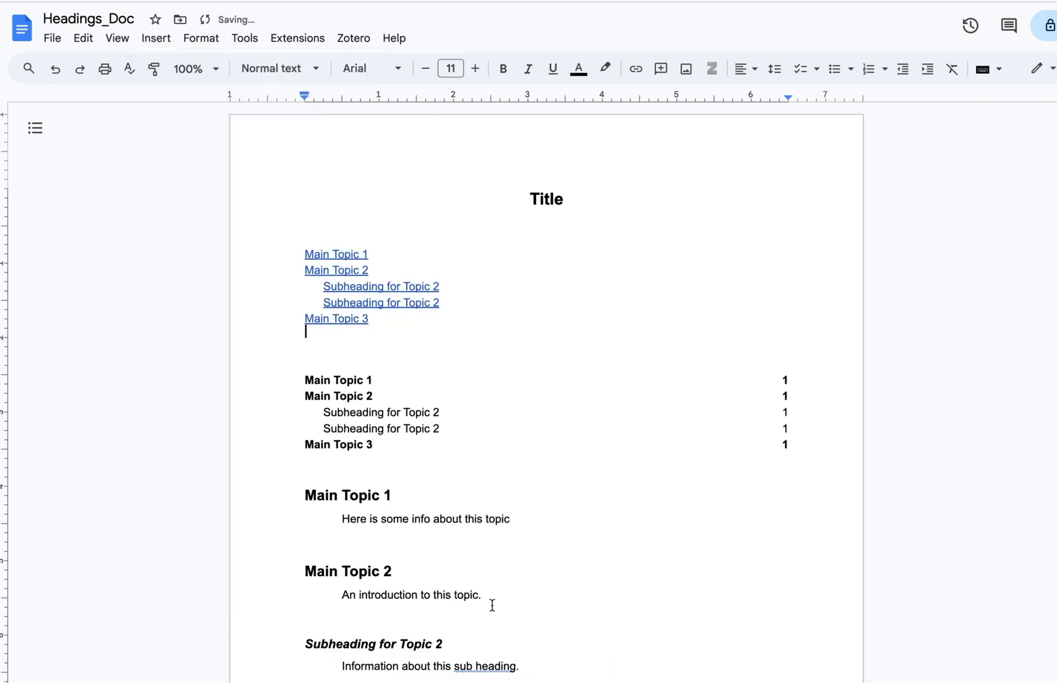
Try the "Main Topic 3" and "Main Topic 2" entries of the blue-link table of contents and review the headings below.
left_click(335, 321)
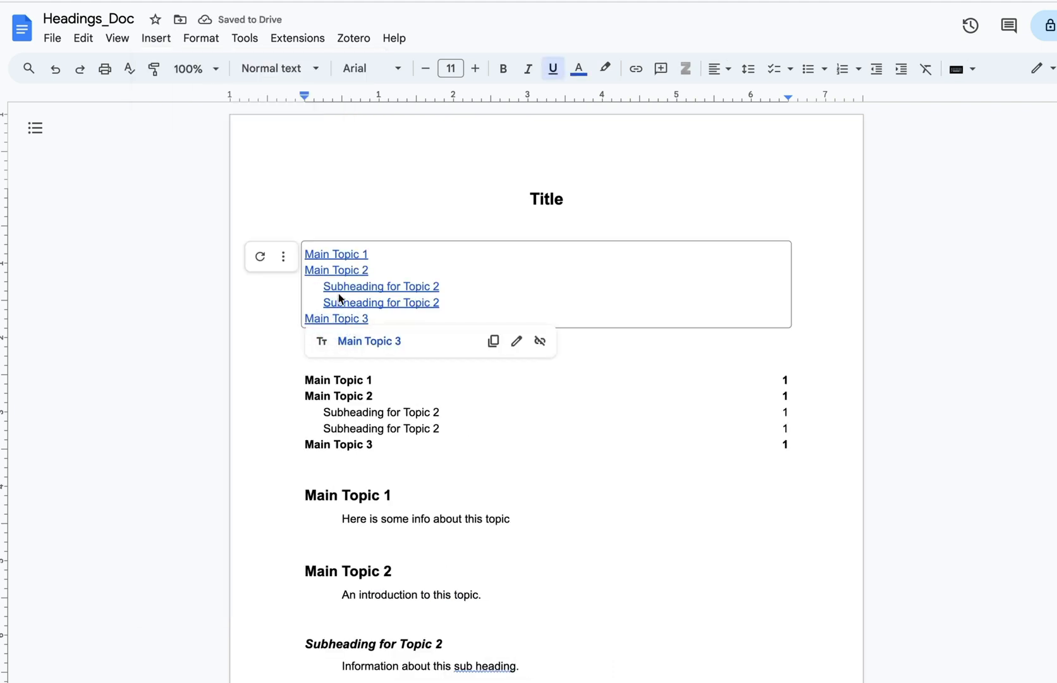
left_click(340, 272)
left_click(366, 294)
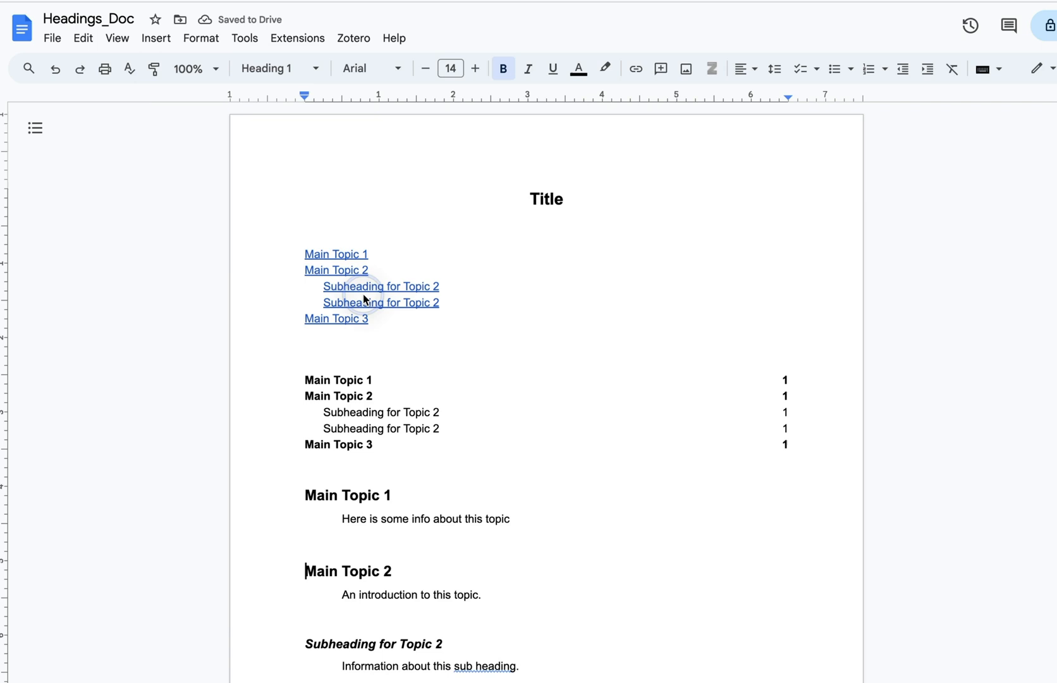
scroll(412, 523, "down", 4)
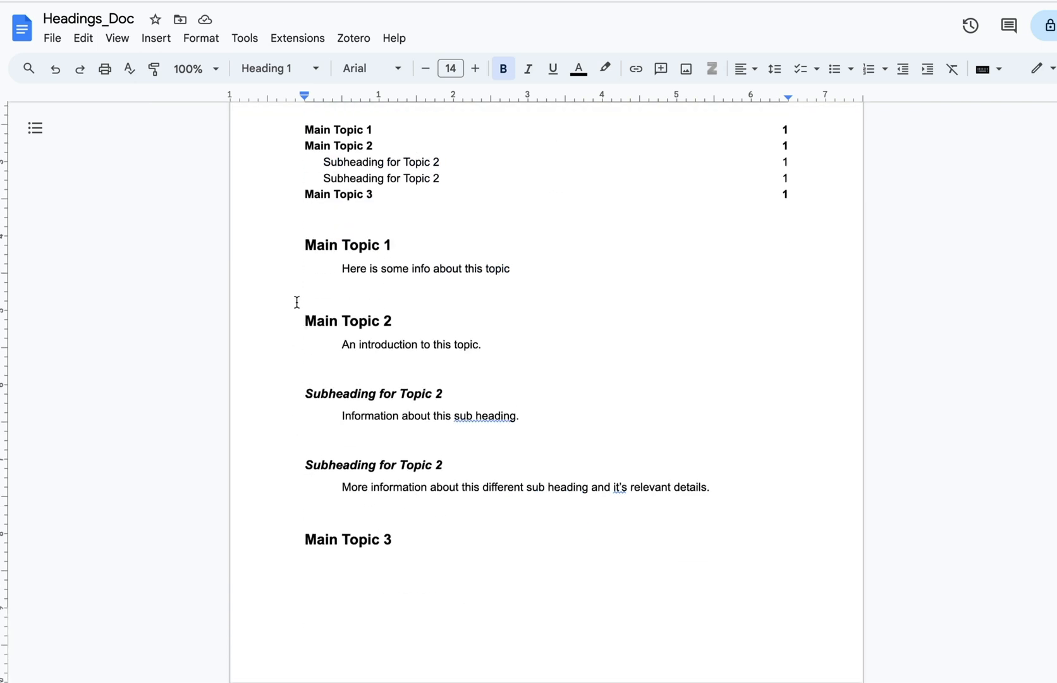
scroll(477, 389, "up", 4)
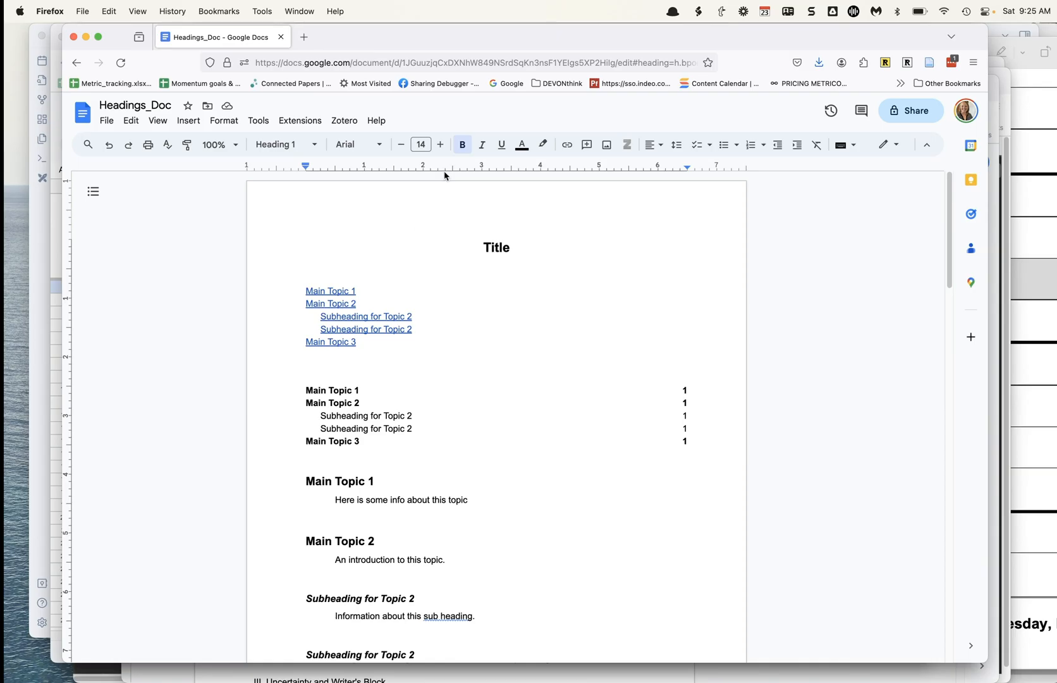
Switch to Microsoft Word with a blank document.
key("super+space")
type("word")
key("Return")
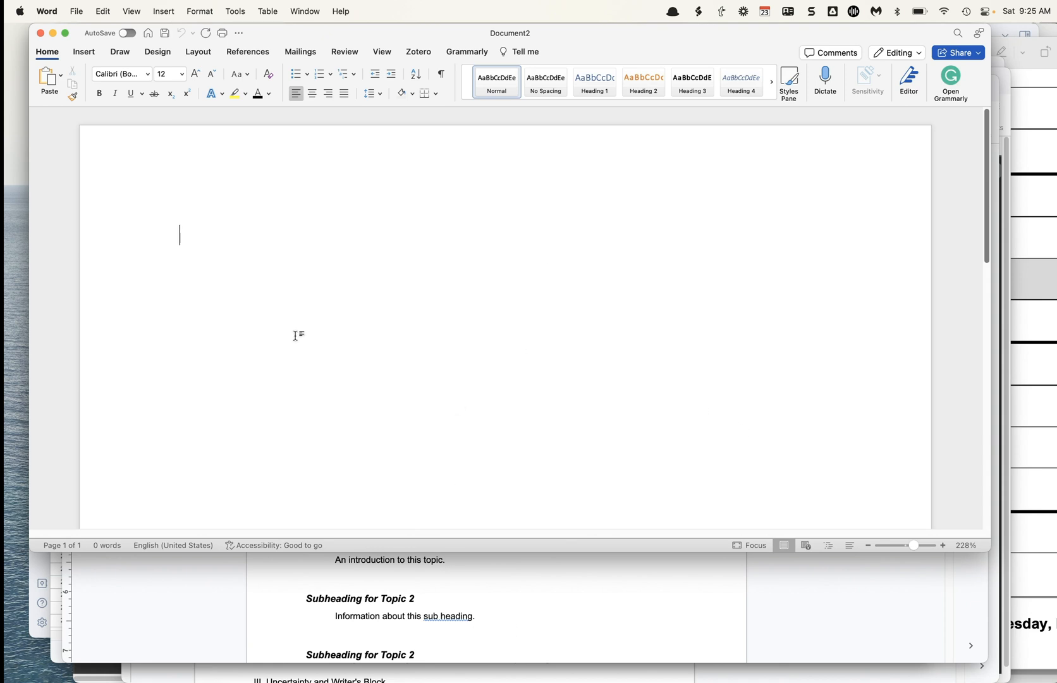
Write "Title" on the first line and, below a blank line, "Topic 1 Heading".
type("Title")
key("Return")
key("Return")
type("Hea")
key("BackSpace")
key("BackSpace")
key("BackSpace")
type("Topic 1")
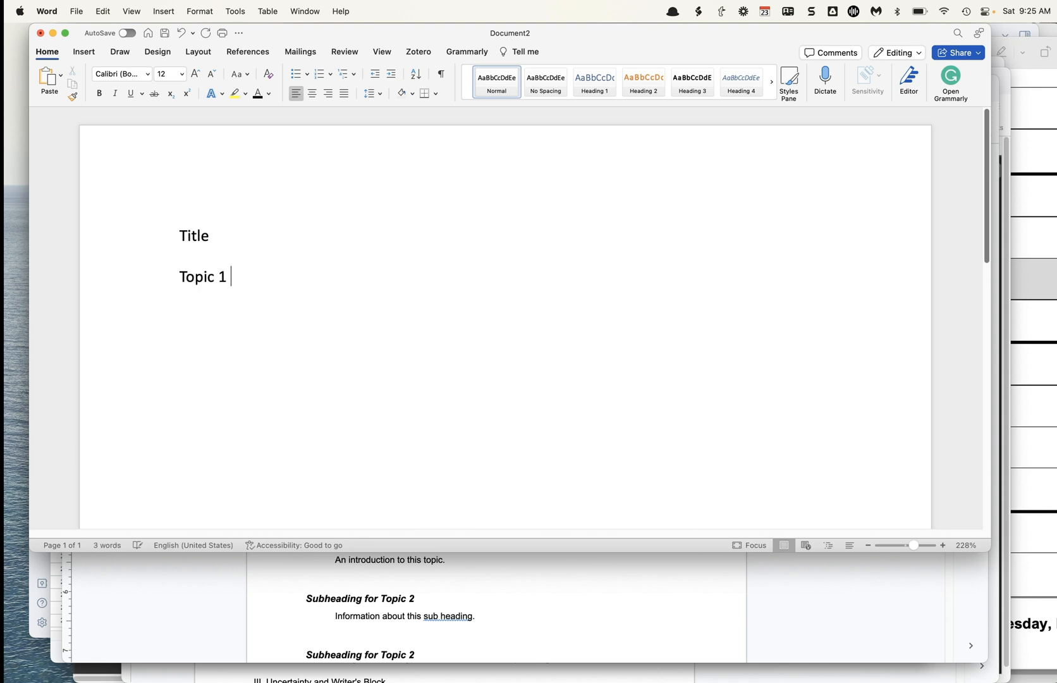
type(" Heading")
Write the body sentence "Here is some info about that topic." on the line below "Topic 1 Heading".
key("Return")
type("Her eis so")
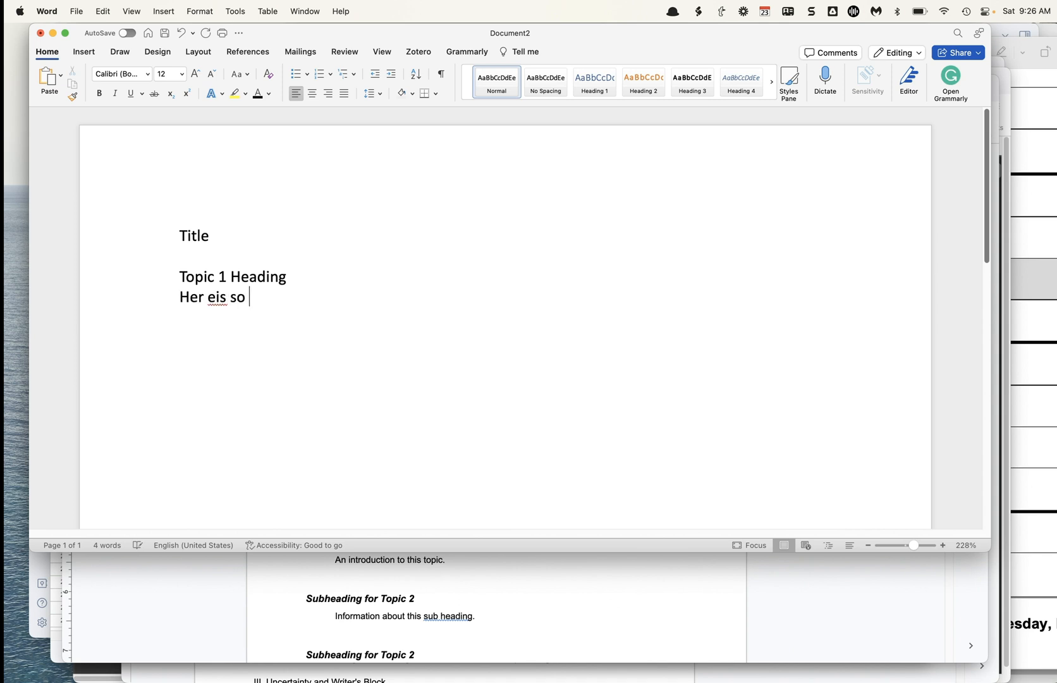
key("BackSpace")
key("BackSpace")
key("BackSpace")
key("BackSpace")
key("BackSpace")
key("BackSpace")
key("BackSpace")
type("e is")
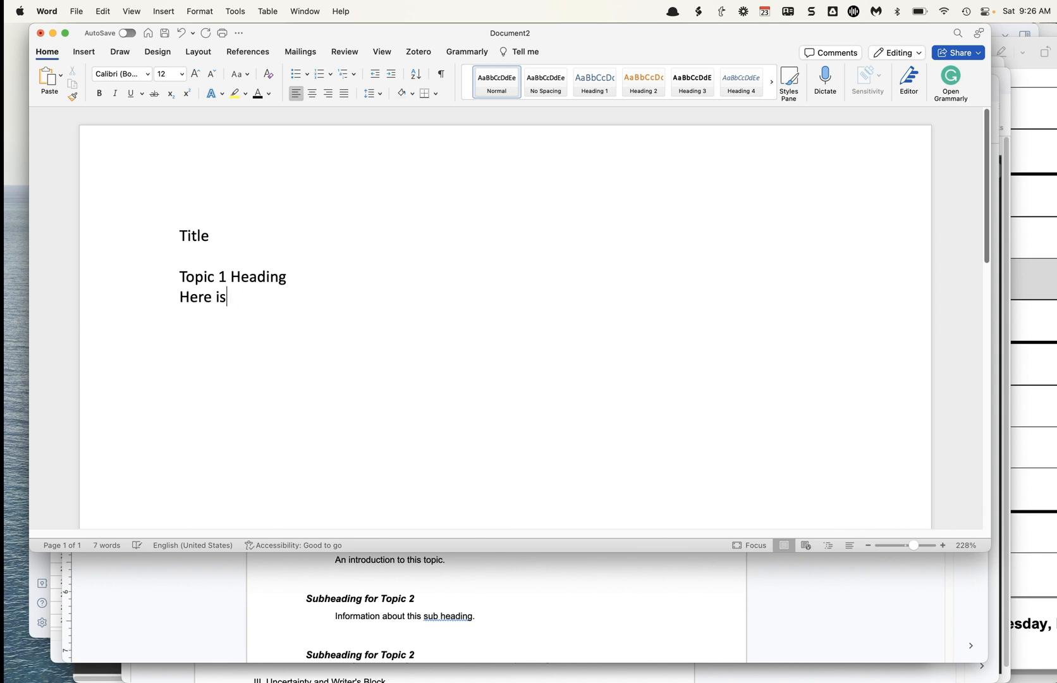
type(" some info about that doc")
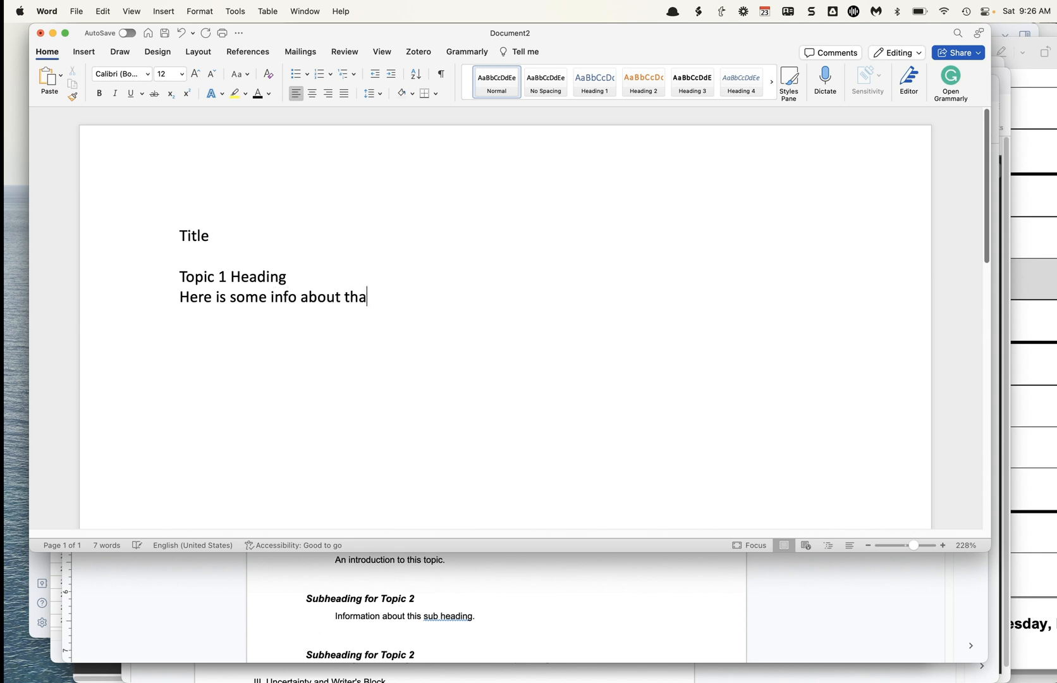
type("ument.")
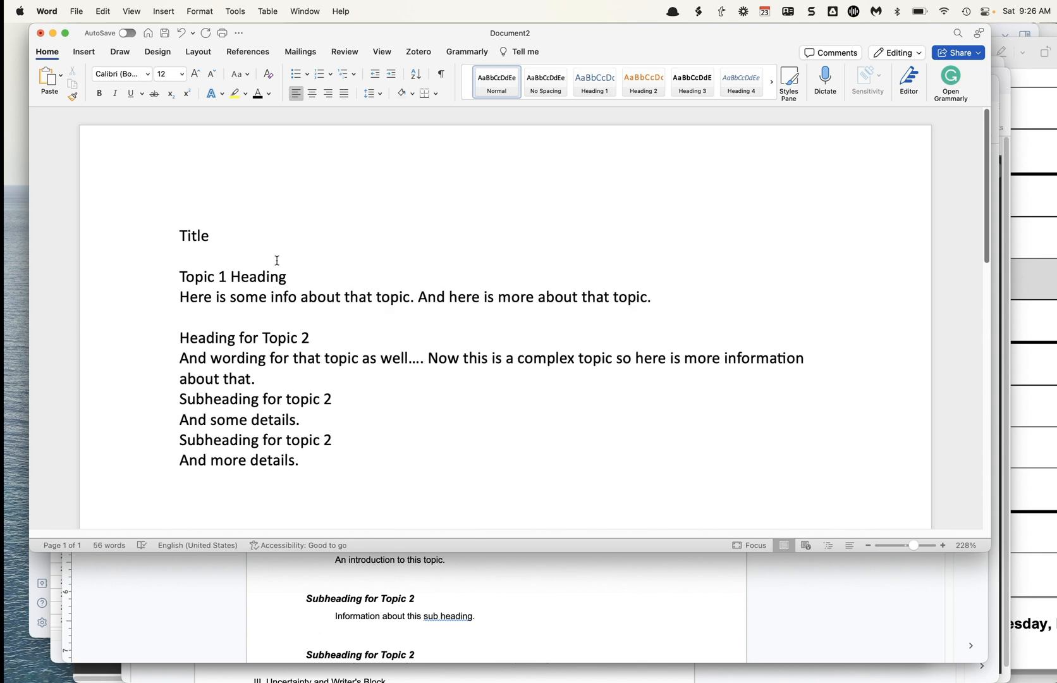
Apply the Title style to the "Title" line and show the document window in full screen.
double_click(222, 235)
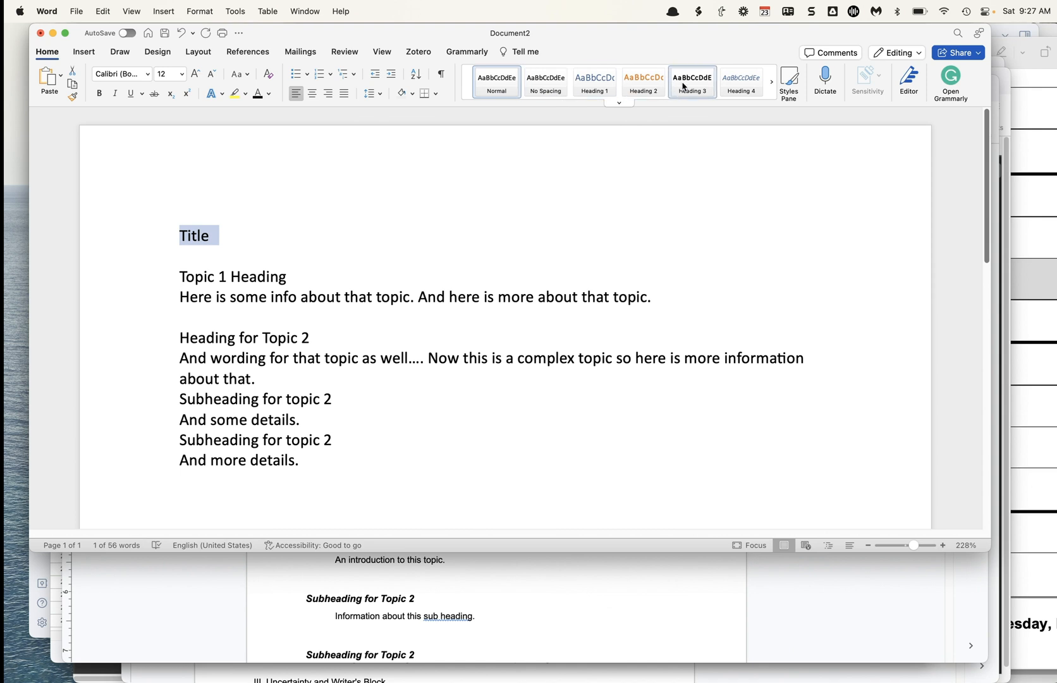
left_click(771, 82)
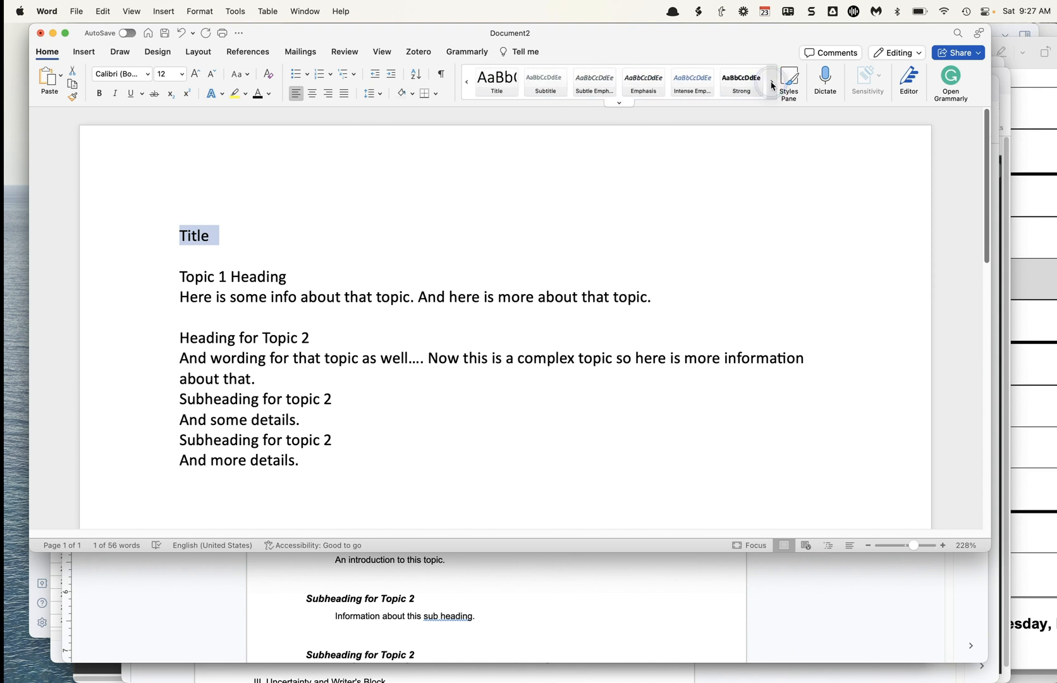
left_click(493, 82)
key("ctrl+super+f")
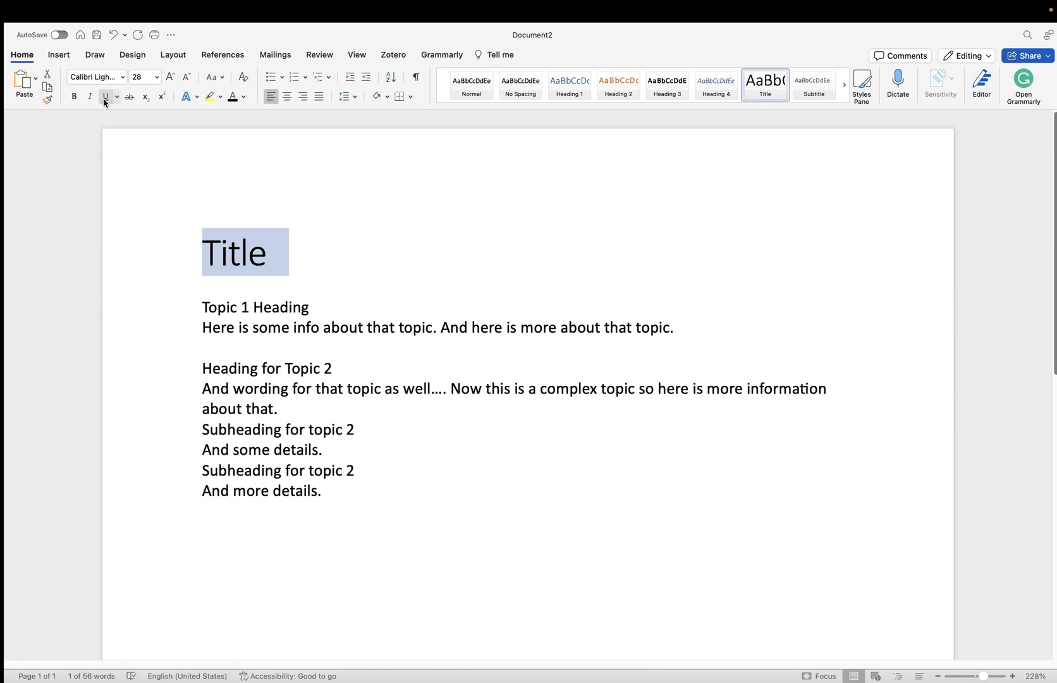
Make the title bold, centered and 16 pt, and update the Title style to match it.
left_click(74, 96)
left_click(291, 99)
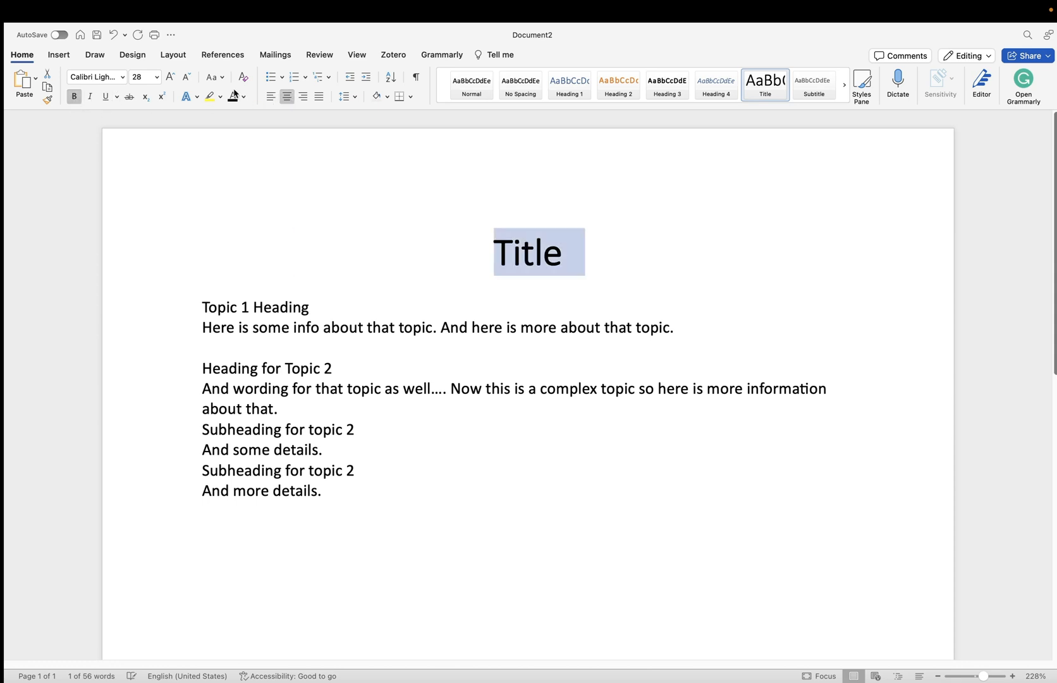
type("16")
key("Return")
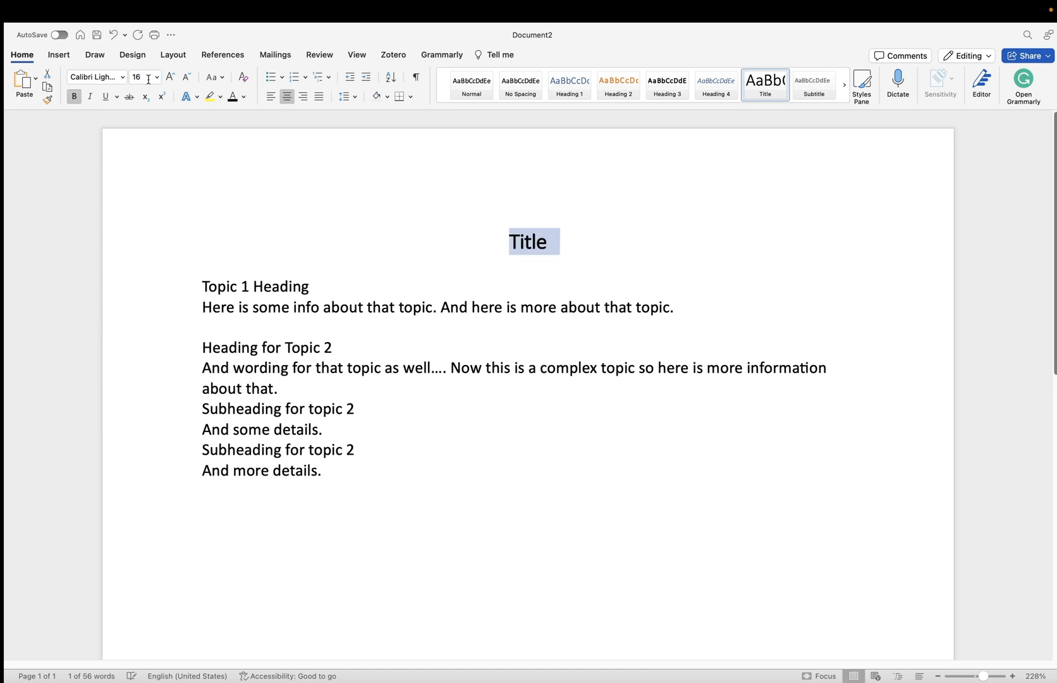
right_click(763, 91)
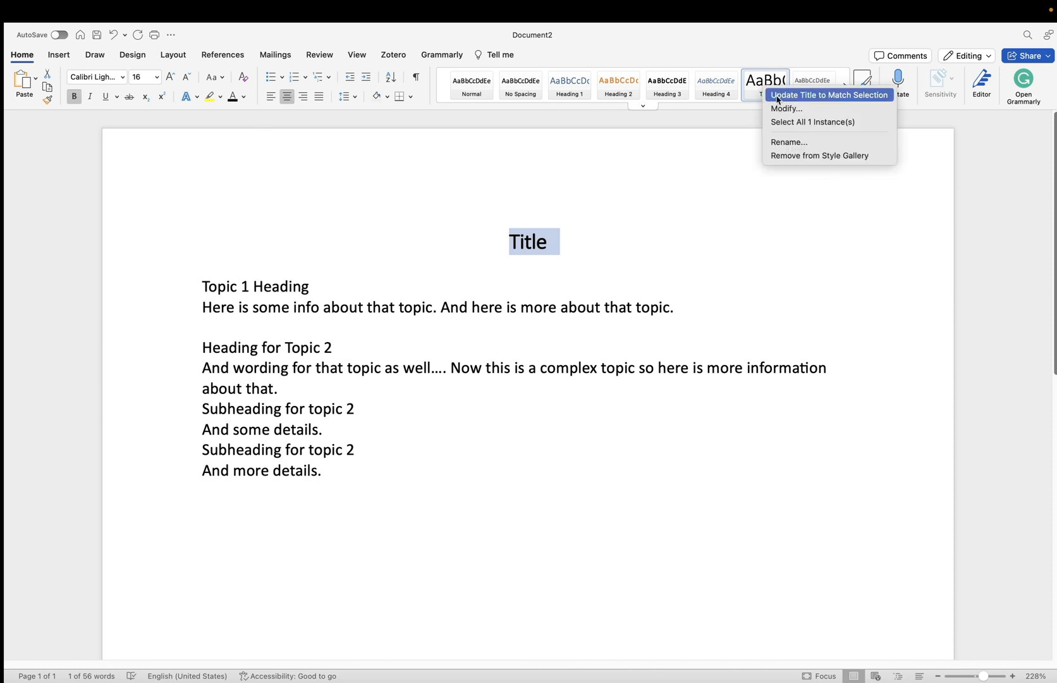
left_click(812, 96)
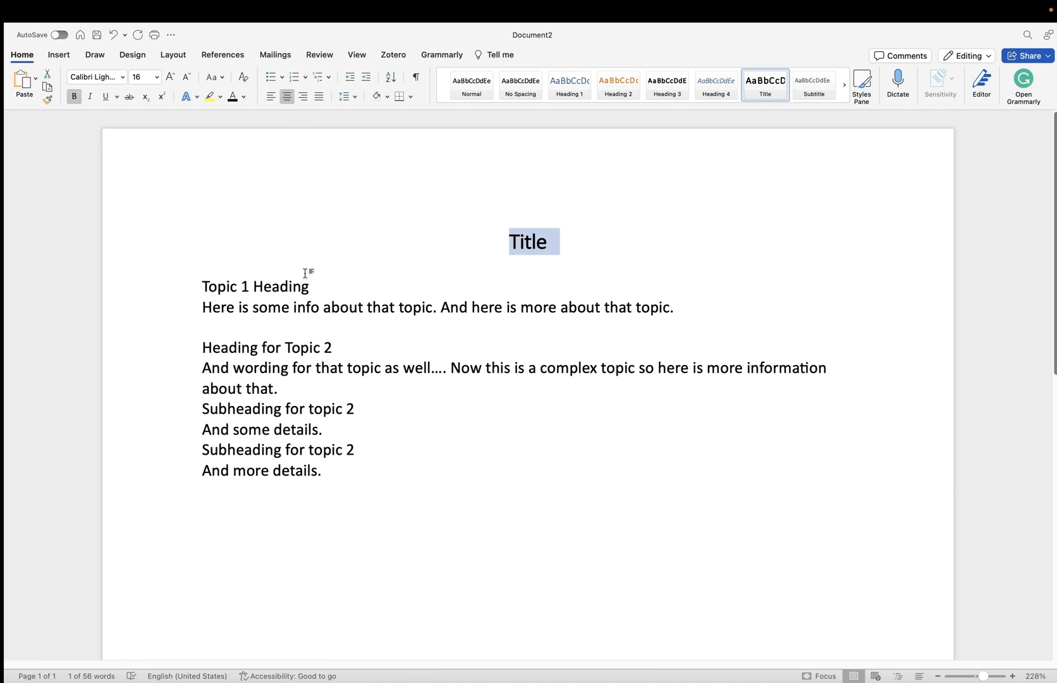
Apply the Heading 1 style to "Topic 1 Heading" and "Heading for Topic 2".
left_click_drag(318, 286, 202, 288)
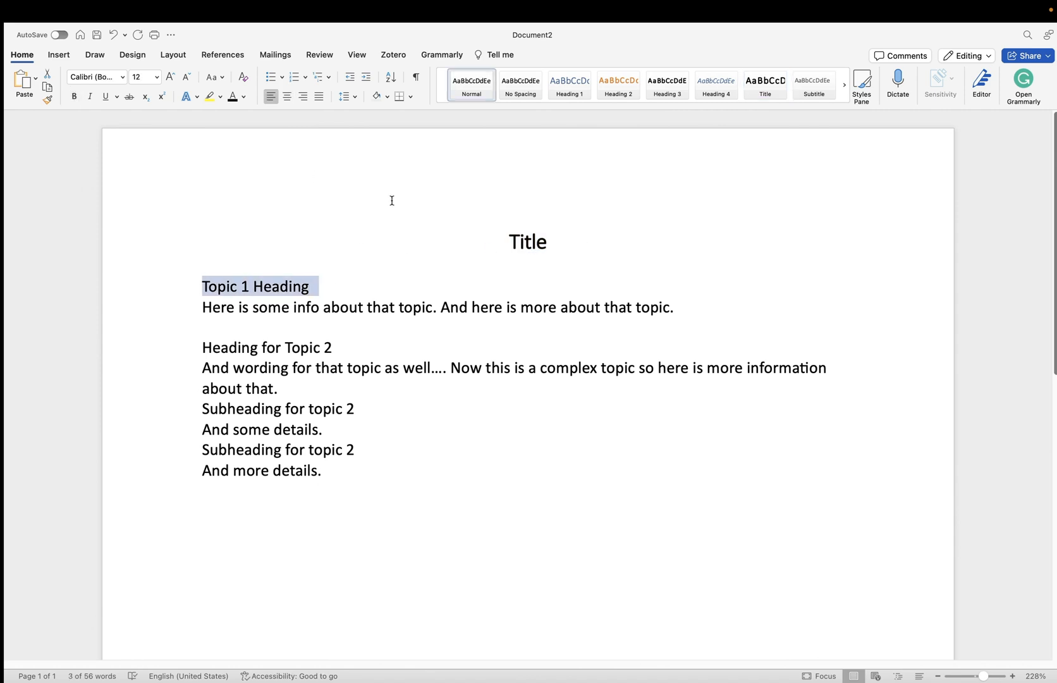
left_click(566, 92)
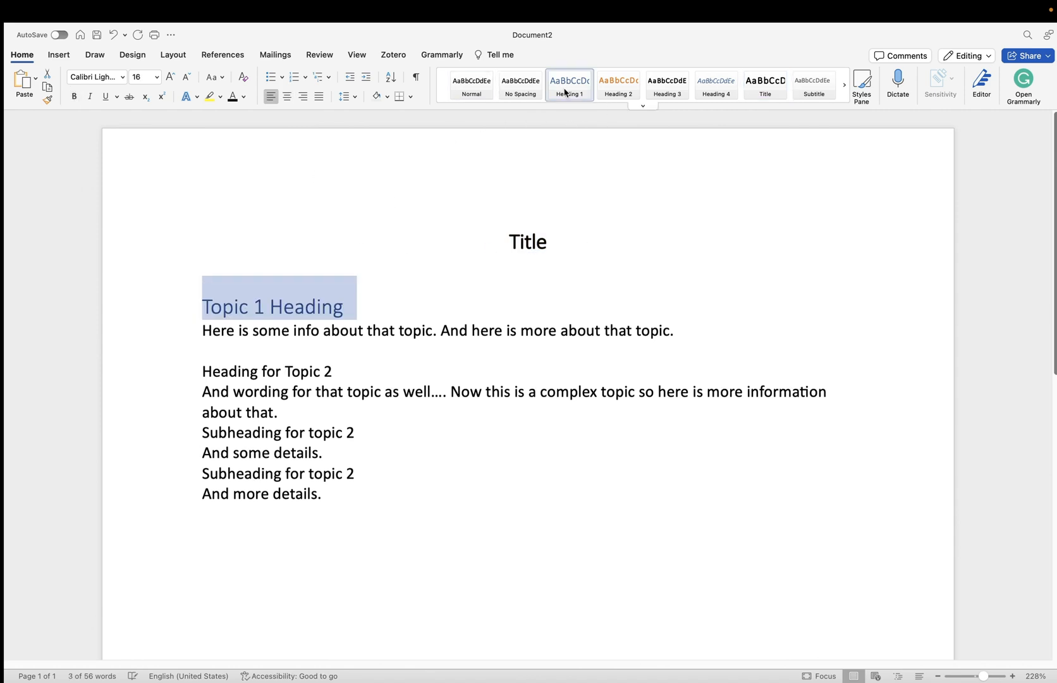
left_click_drag(344, 371, 194, 370)
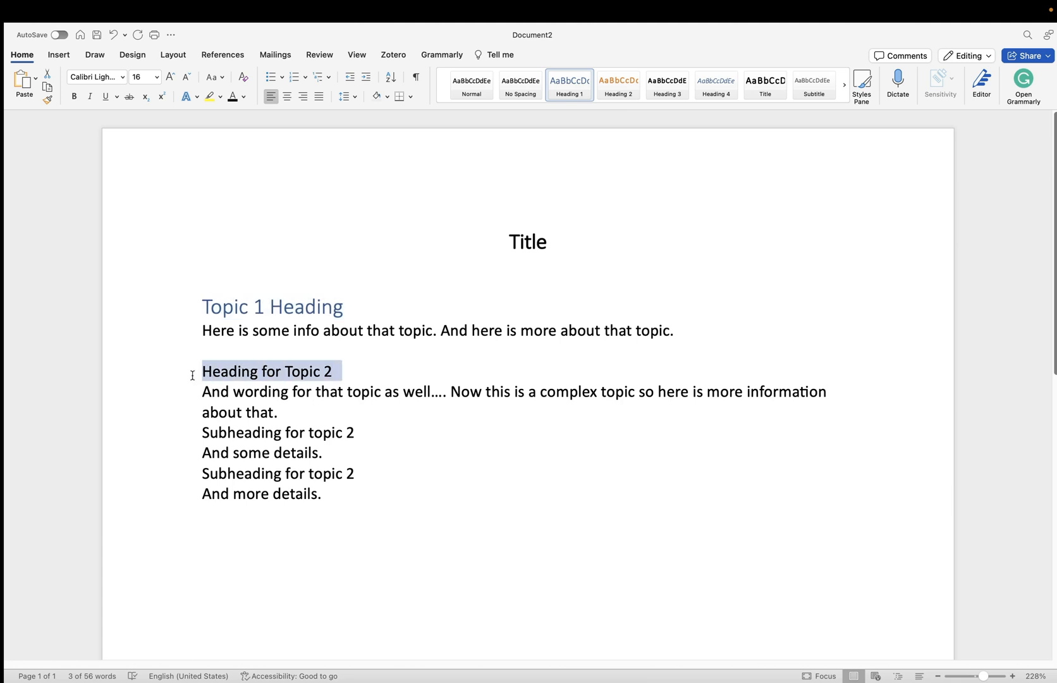
left_click(557, 90)
Apply the Heading 2 style to both "Subheading for topic 2" lines.
scroll(336, 506, "down", 2)
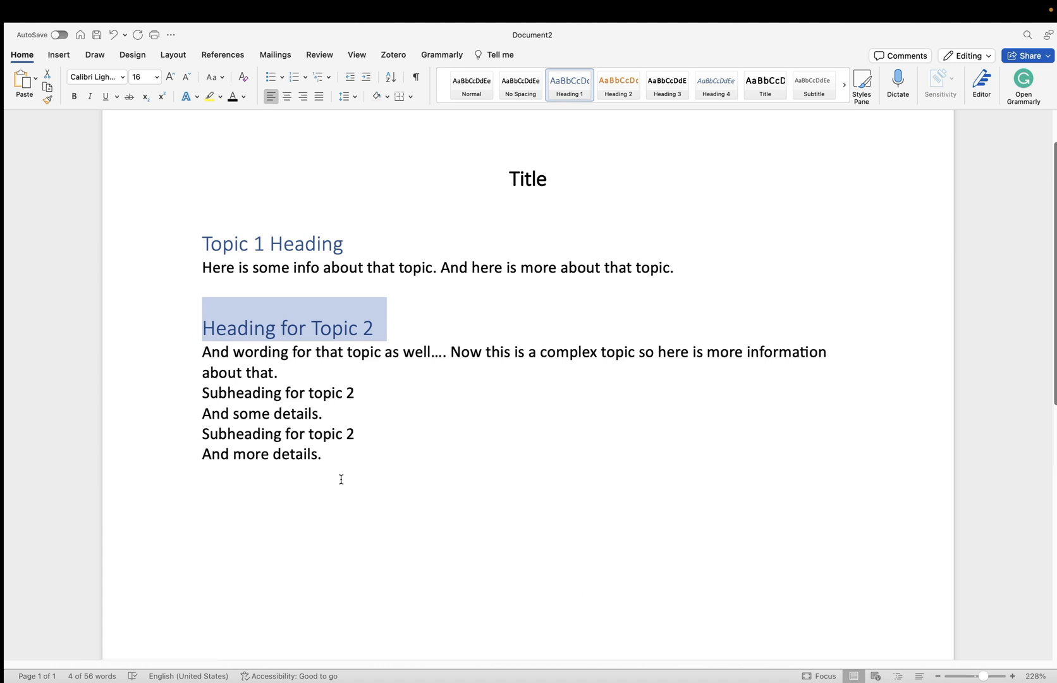
left_click_drag(352, 396, 200, 394)
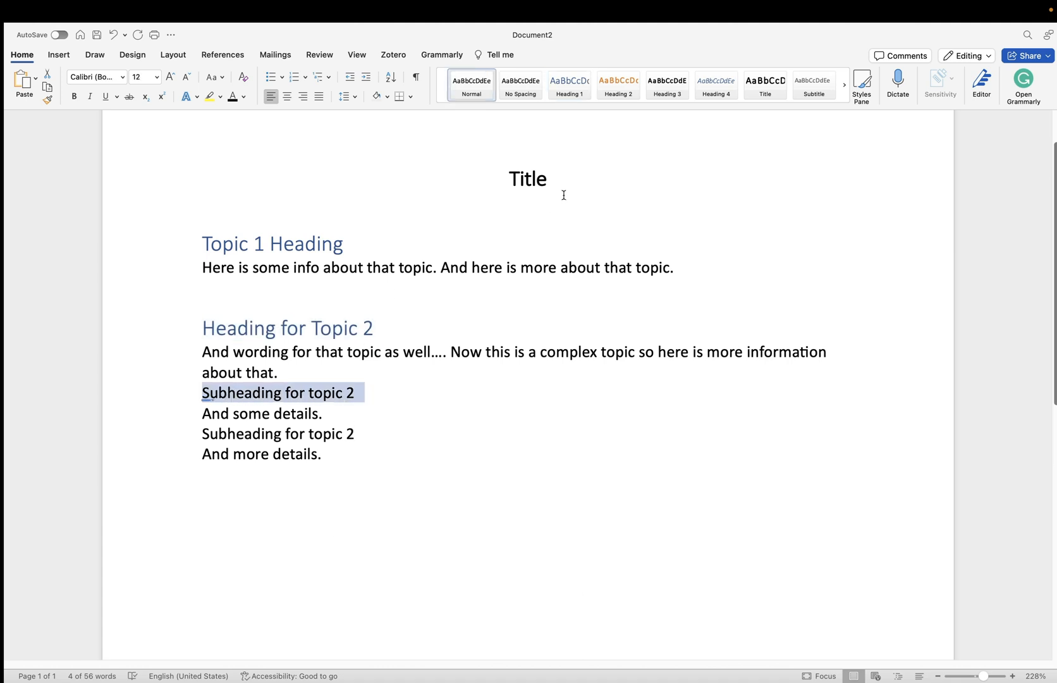
left_click(619, 92)
left_click_drag(357, 441, 202, 441)
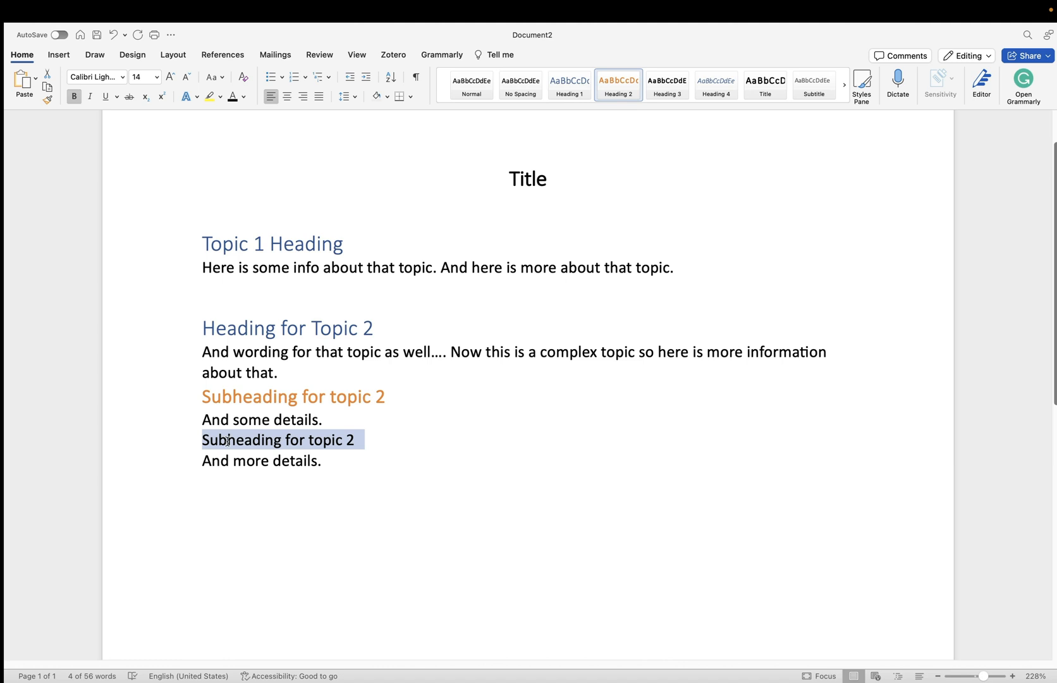
left_click(616, 86)
left_click(471, 479)
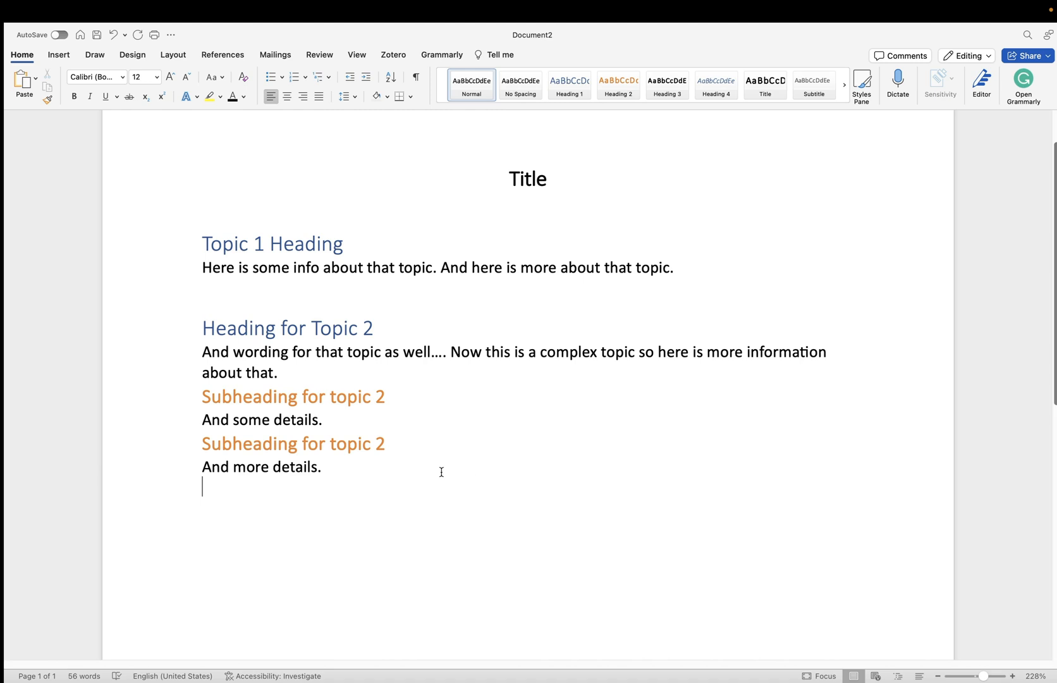
Format "Topic 1 Heading" as black, 14 pt and bold, and update the Heading 1 style to match it.
left_click_drag(353, 240, 201, 239)
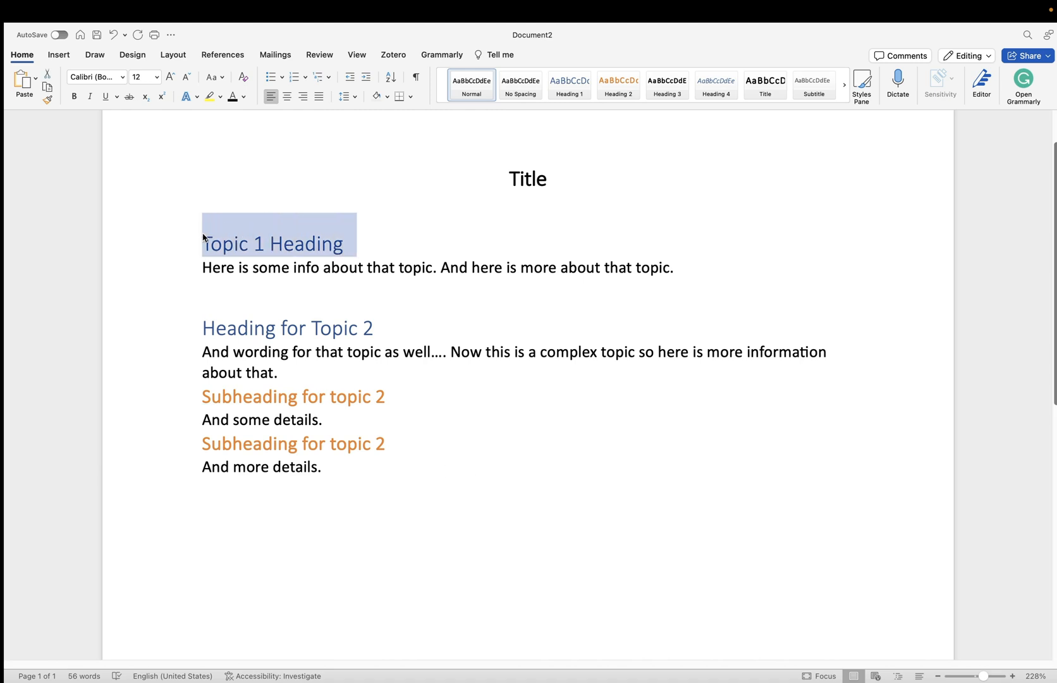
left_click(232, 97)
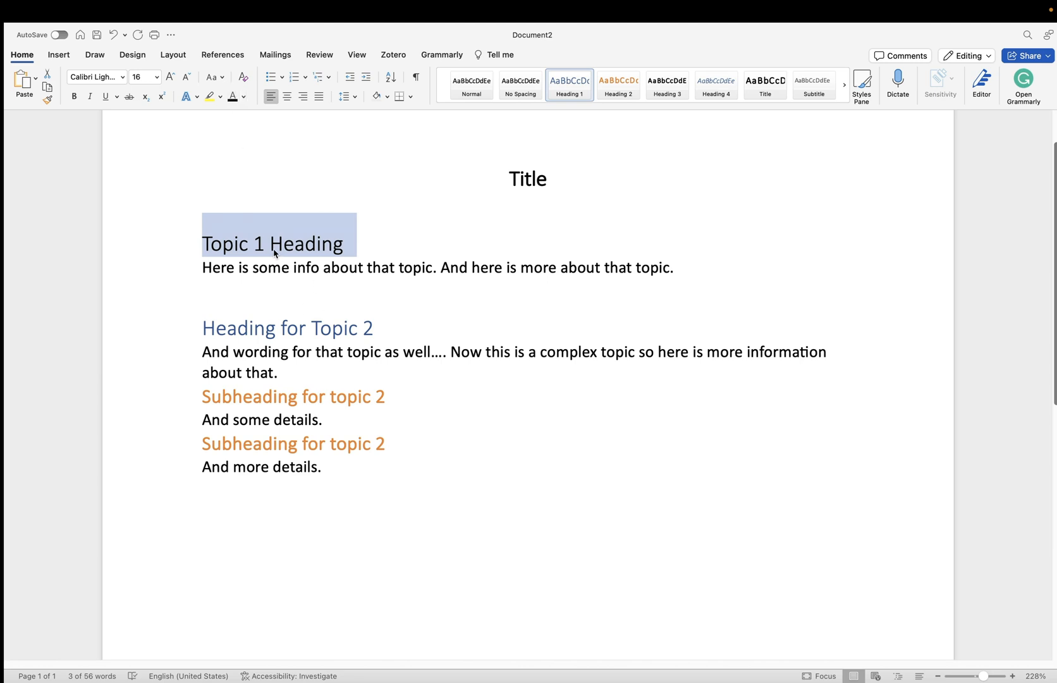
left_click(144, 79)
type("1")
key("Return")
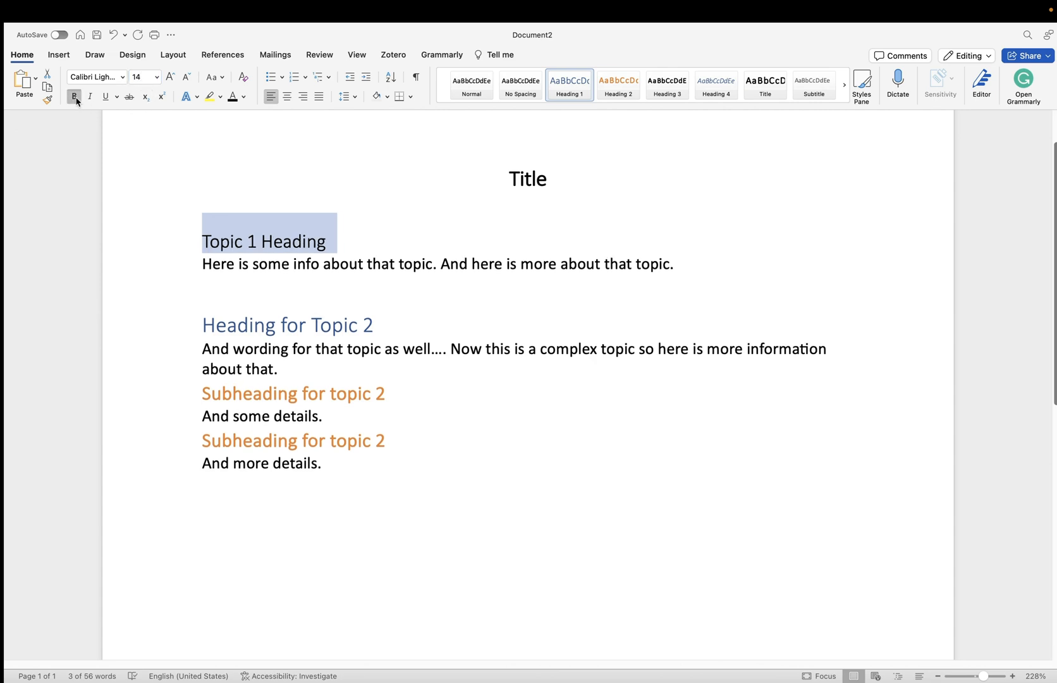
left_click(75, 98)
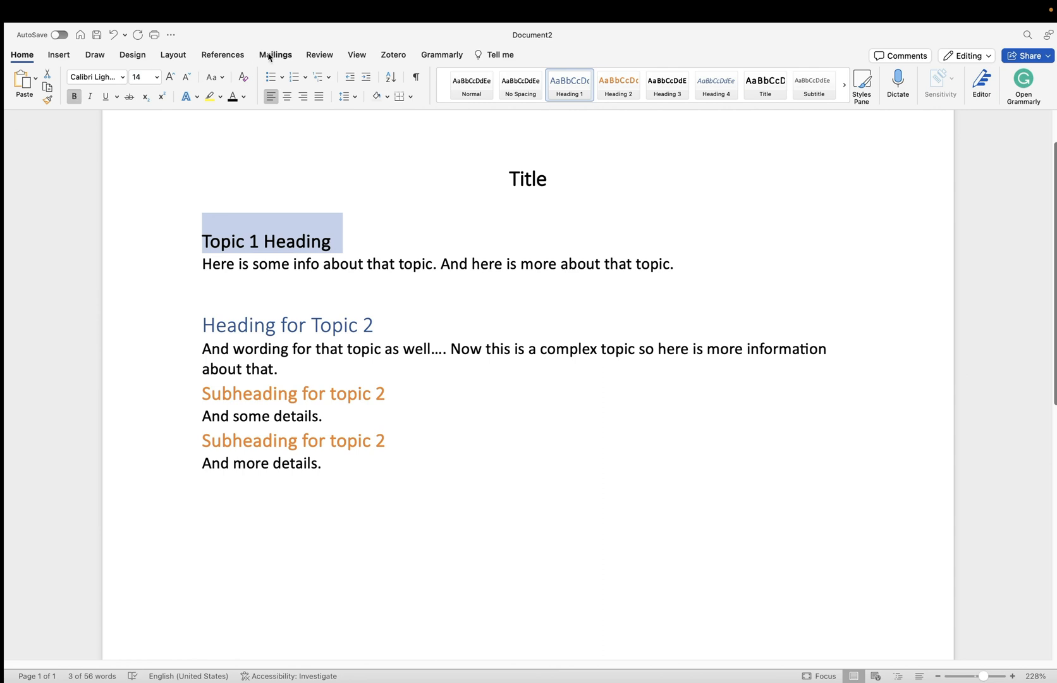
right_click(565, 85)
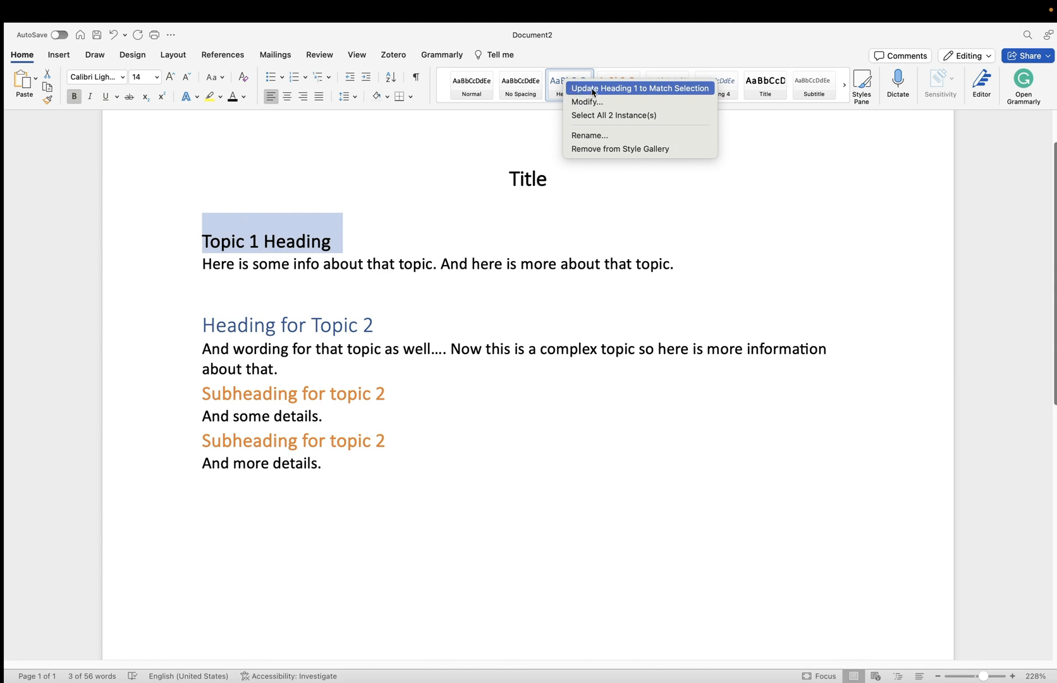
left_click(593, 92)
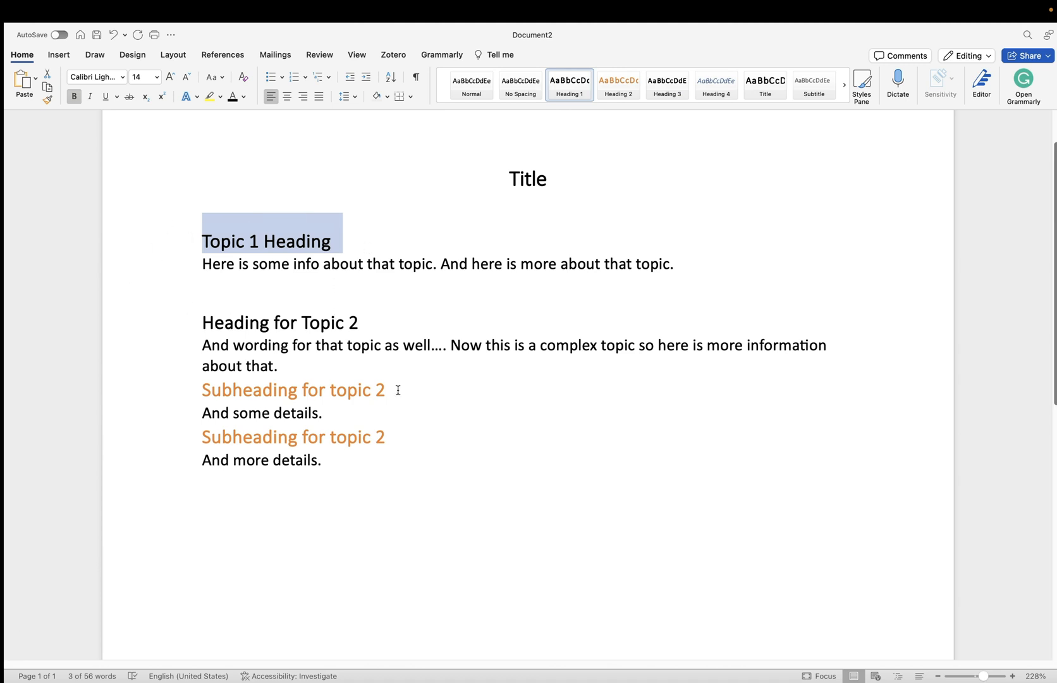
Format the first "Subheading for topic 2" as black, italic and 12 pt, and update the Heading 2 style to match it.
left_click_drag(397, 390, 242, 394)
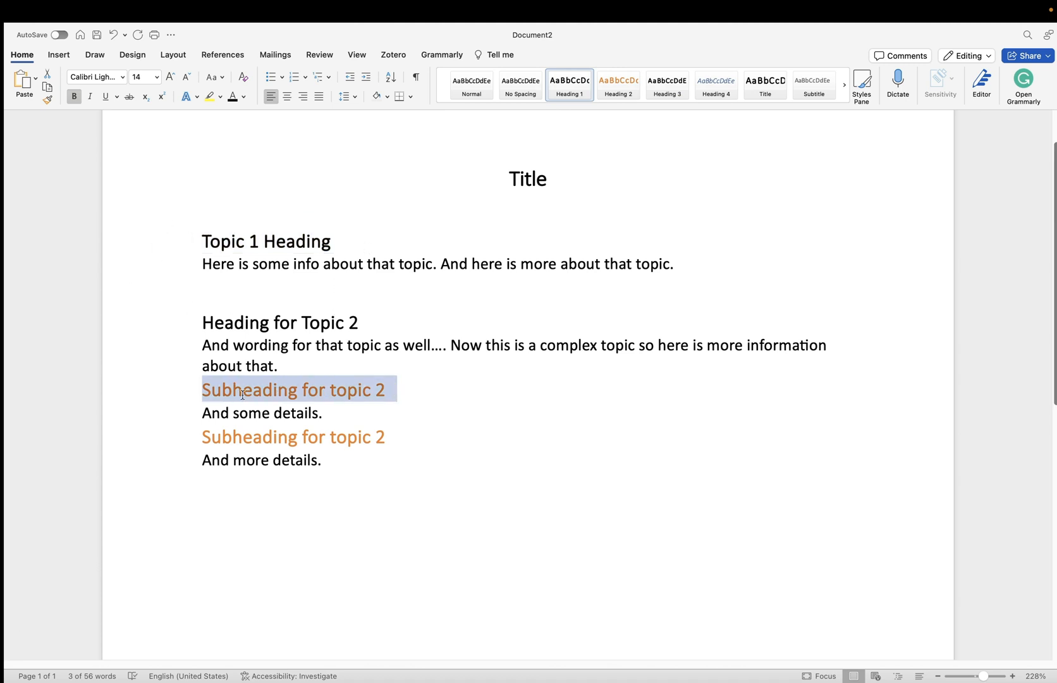
left_click(233, 97)
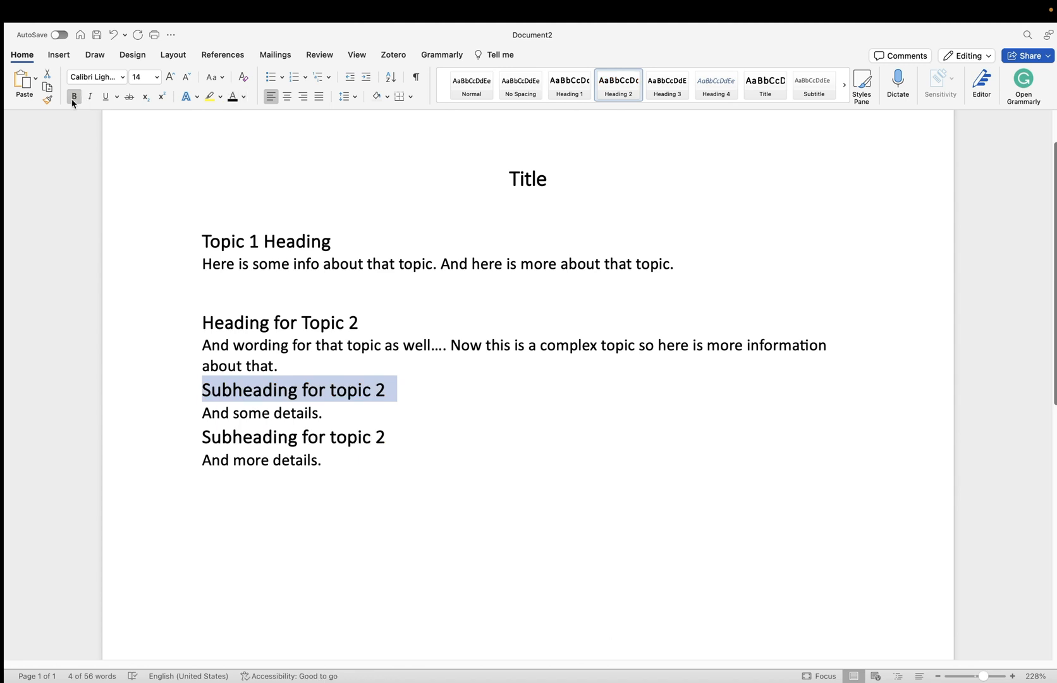
left_click(88, 97)
left_click(138, 78)
type("12")
key("Return")
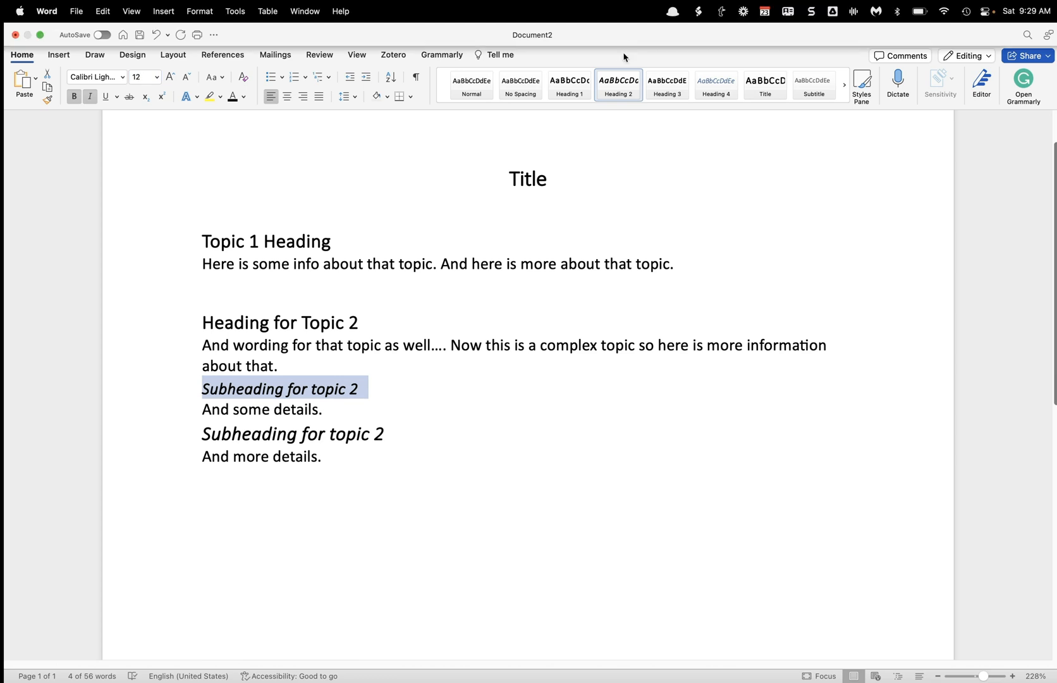
right_click(615, 86)
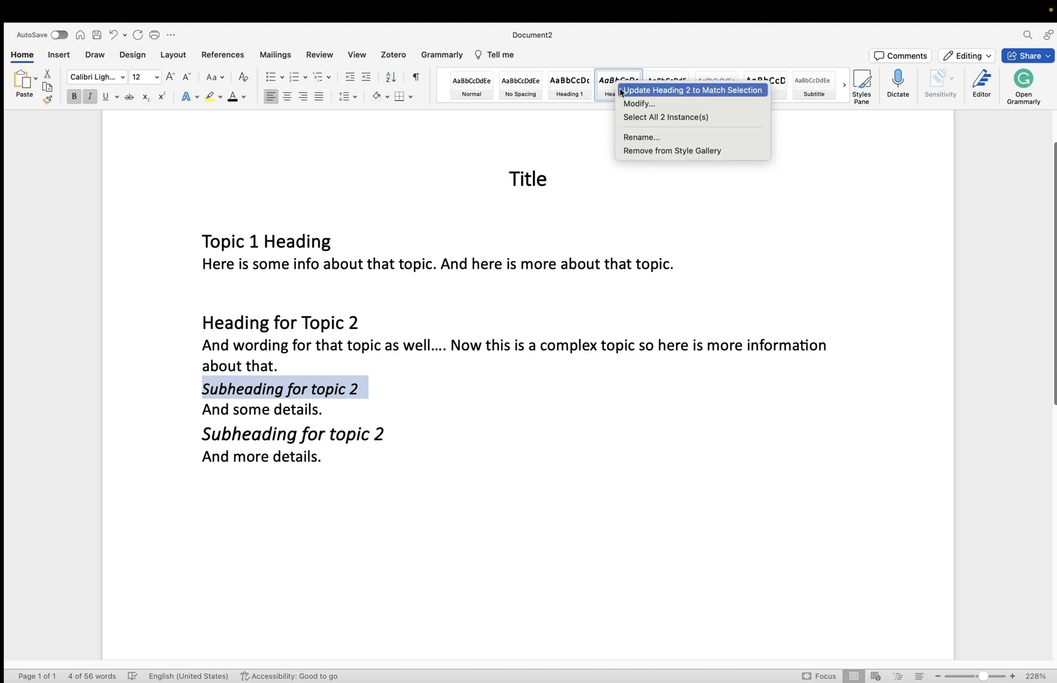
left_click(621, 92)
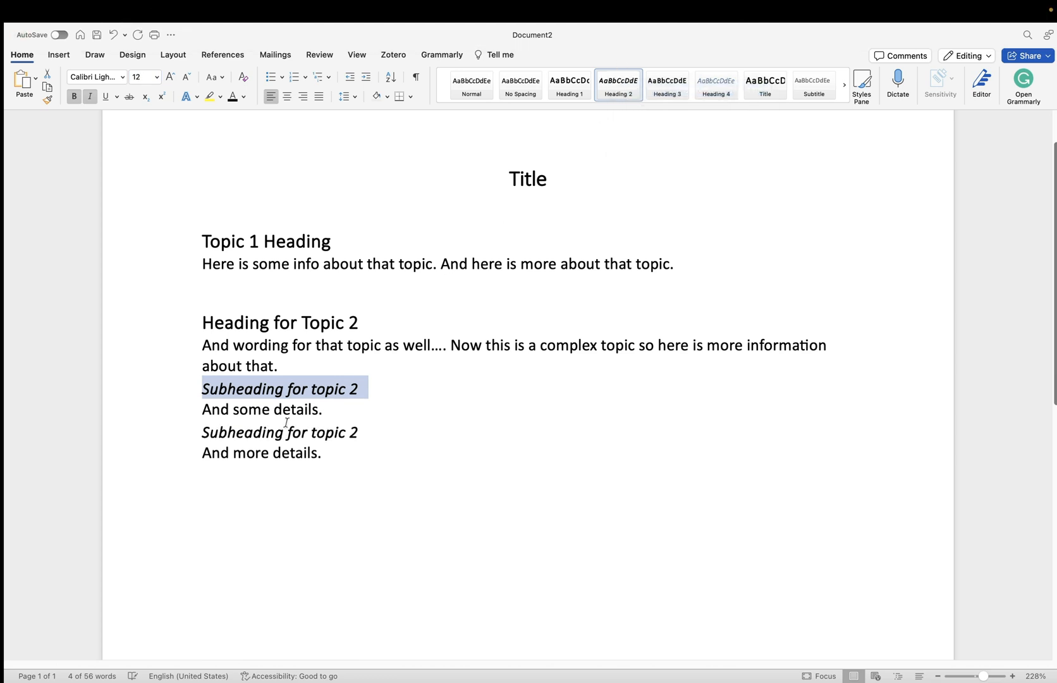
Insert a table of contents in the Fancy format on the blank line between the title and "Topic 1 Heading".
scroll(393, 512, "down", 5)
scroll(393, 512, "up", 6)
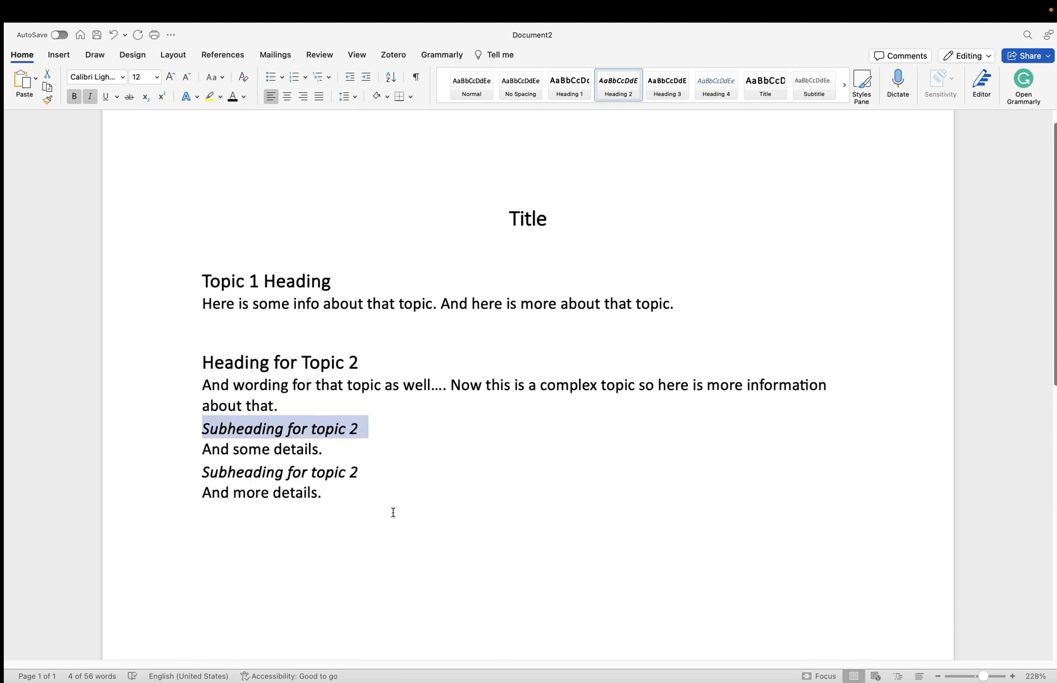
left_click(211, 255)
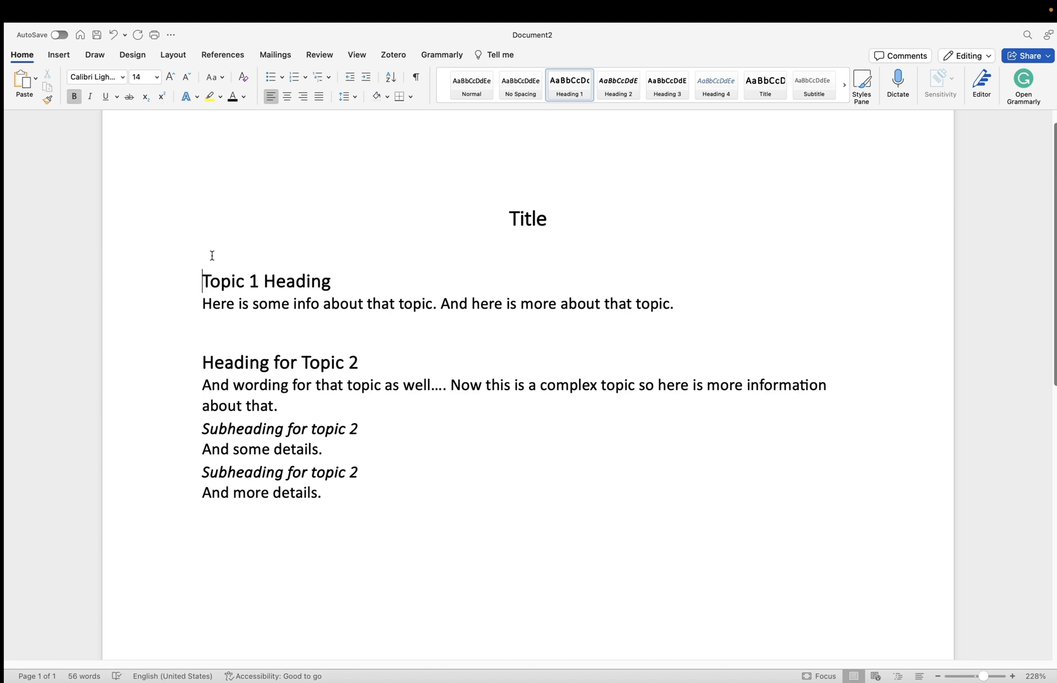
key("Return")
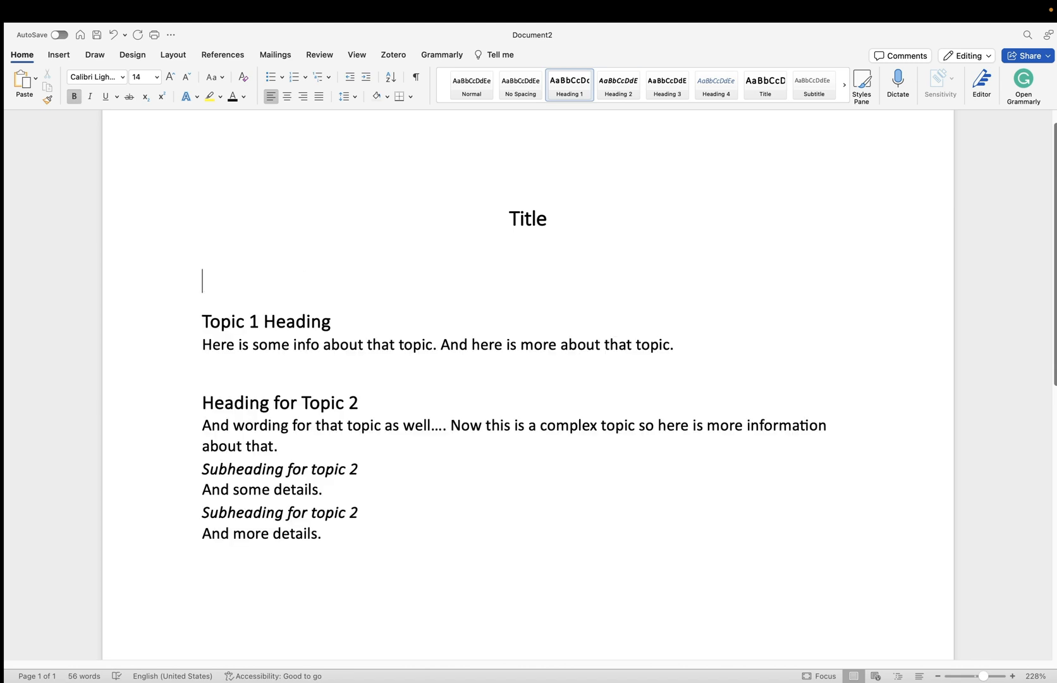
key("BackSpace")
key("BackSpace")
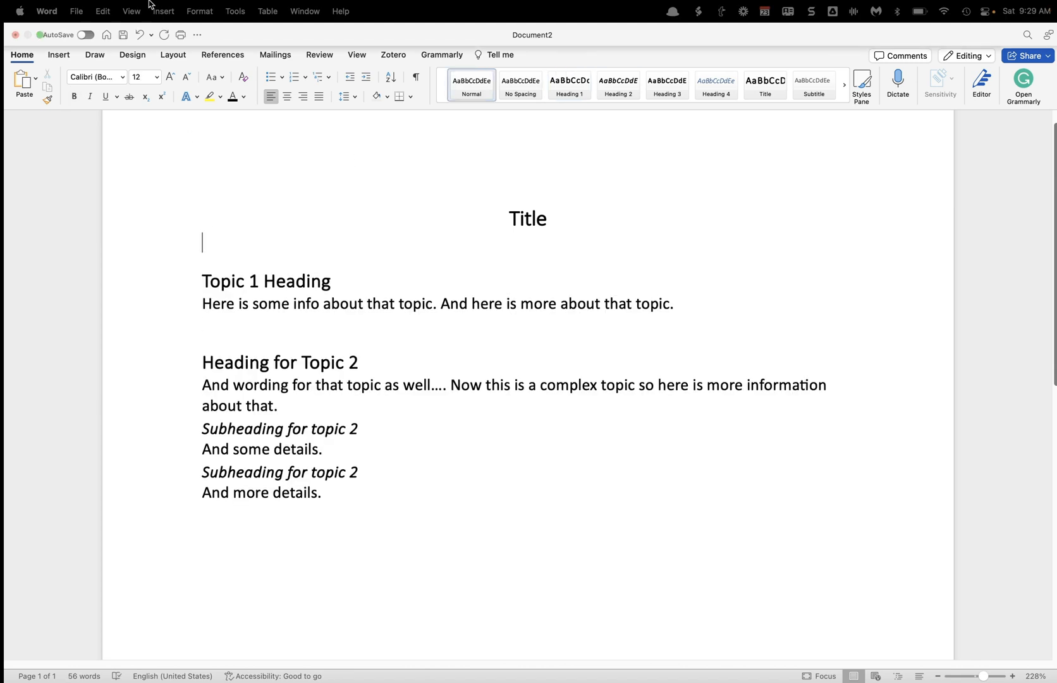
left_click(163, 12)
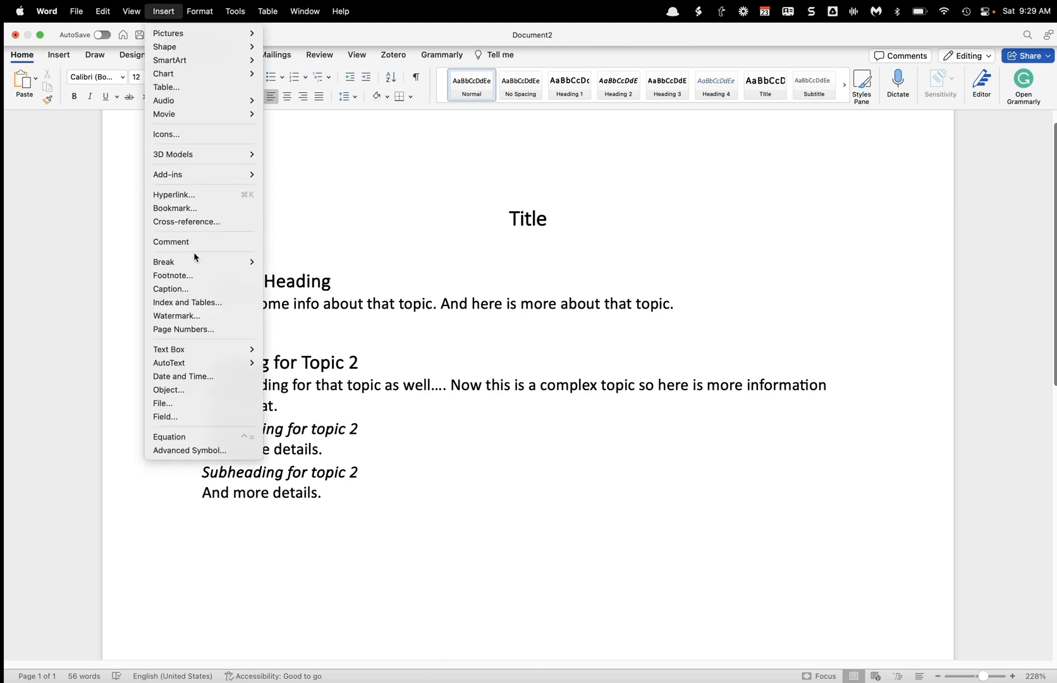
left_click(182, 307)
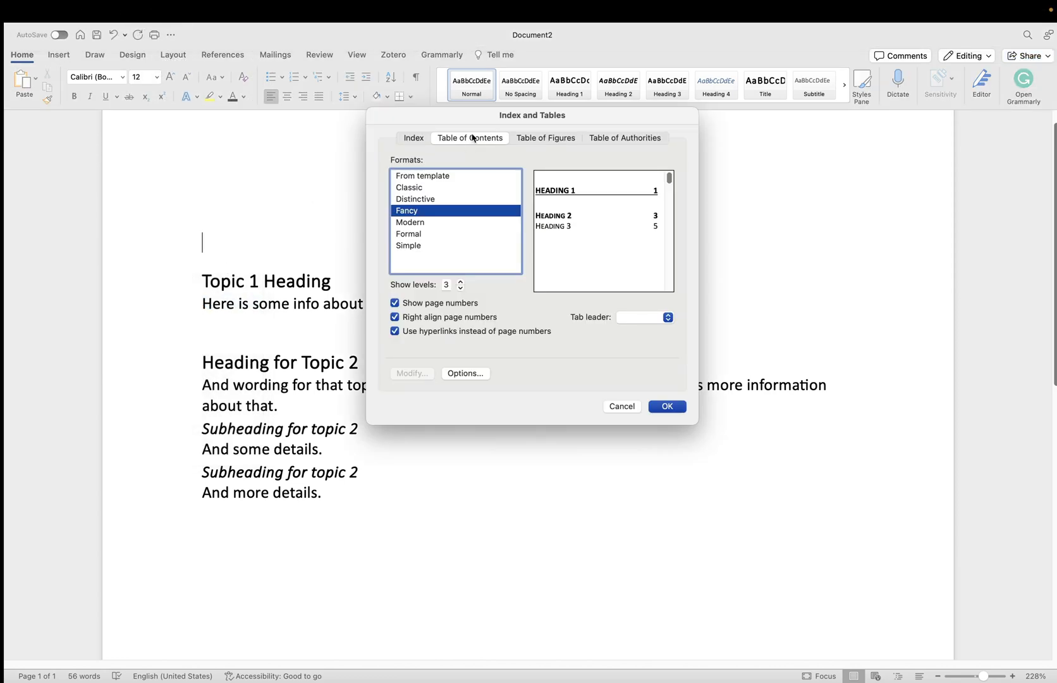
left_click(421, 176)
left_click(414, 188)
left_click(415, 198)
left_click(416, 222)
left_click(415, 210)
left_click(671, 407)
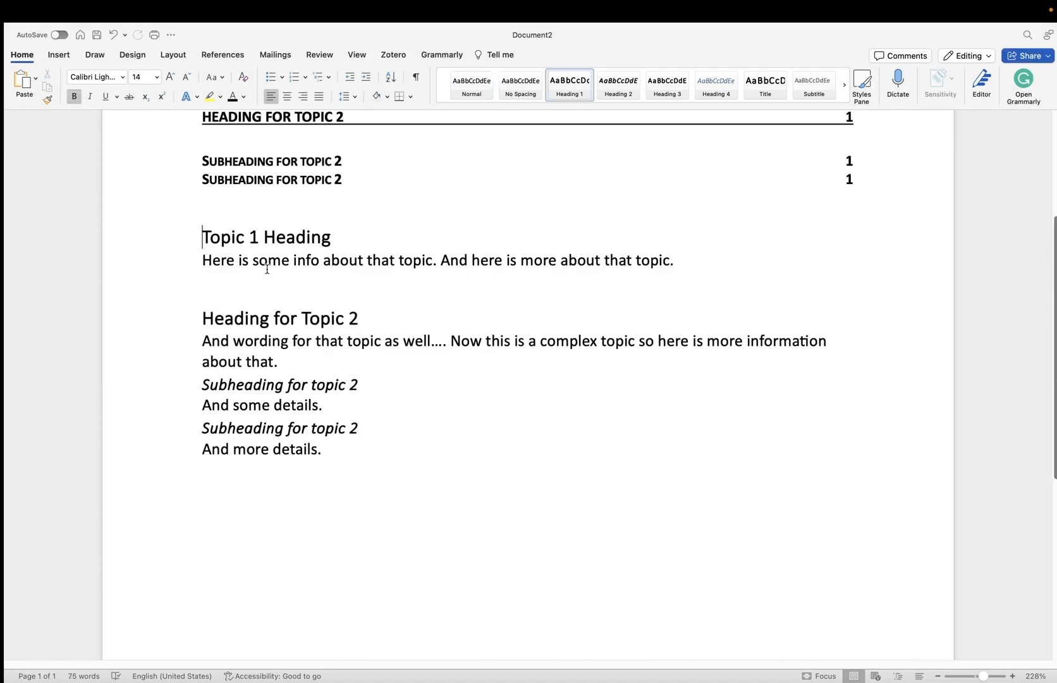
Follow the table of contents link to the second "Subheading for topic 2" and return to the table of contents.
scroll(257, 253, "up", 5)
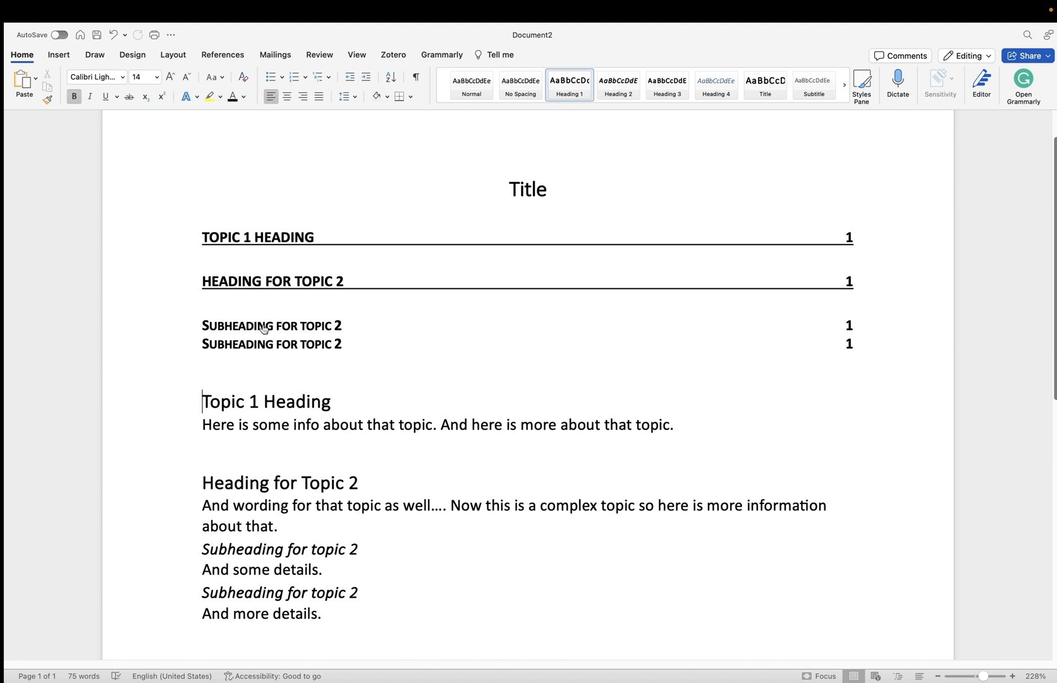
left_click(267, 345)
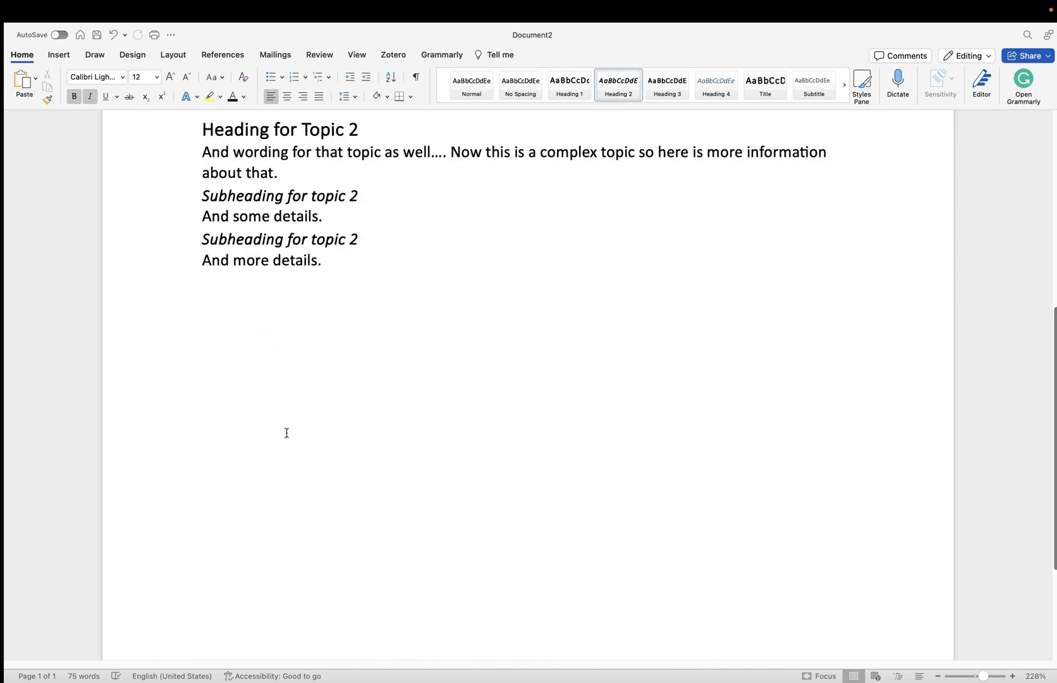
scroll(285, 433, "up", 8)
scroll(286, 434, "up", 3)
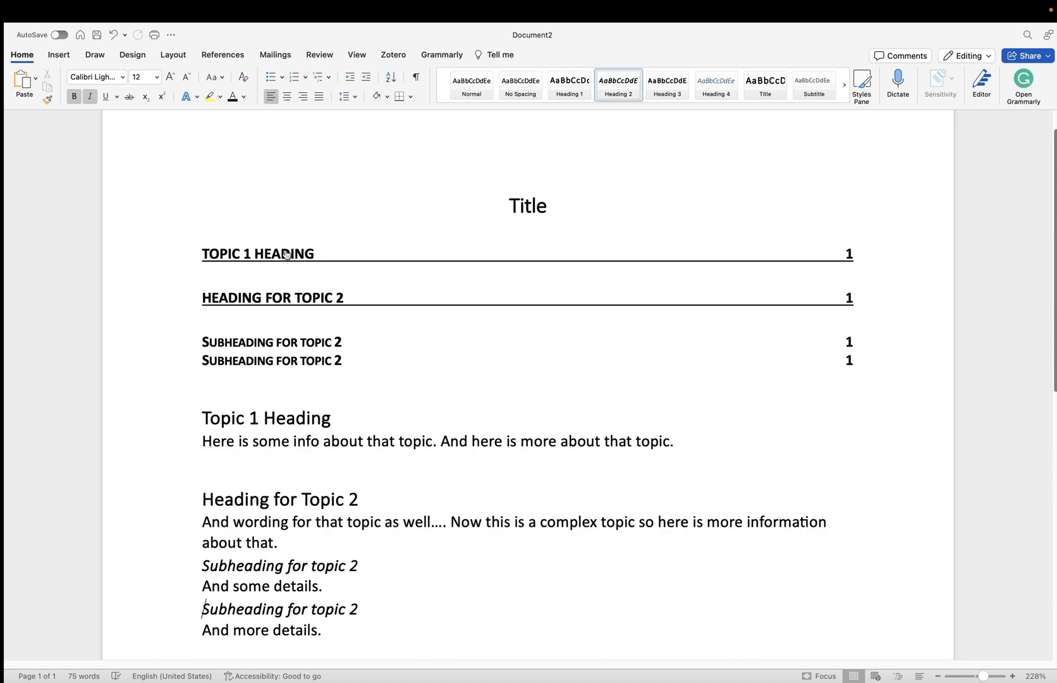